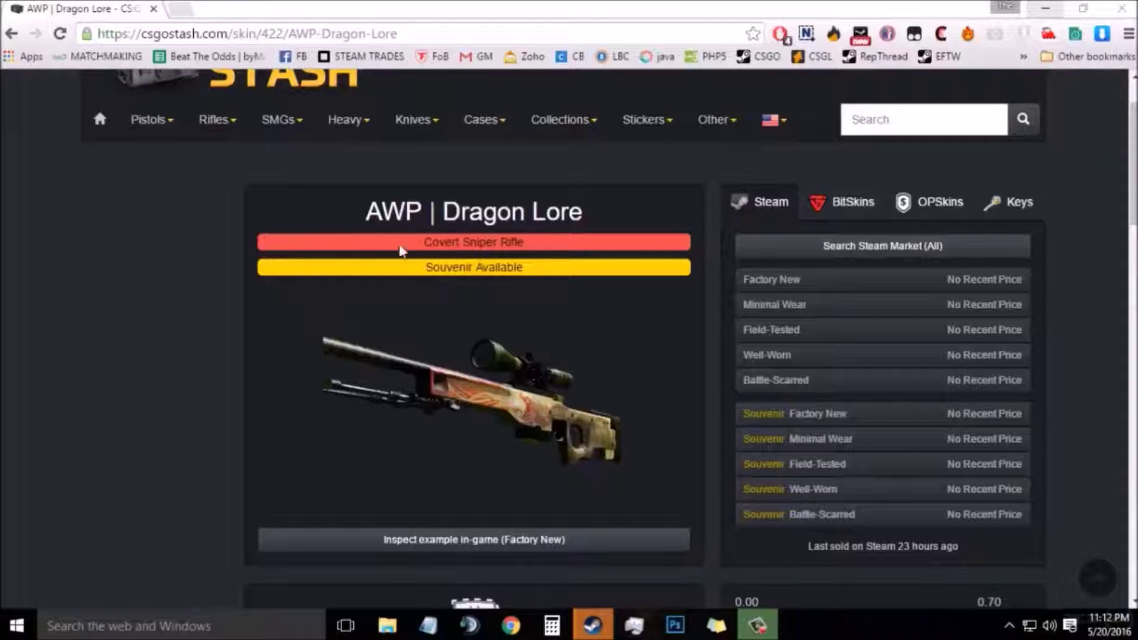
Highlight the AWP | Dragon Lore title on the skin page.
{"action": "left_click_drag", "start_coordinate": [364, 212], "coordinate": [614, 215]}
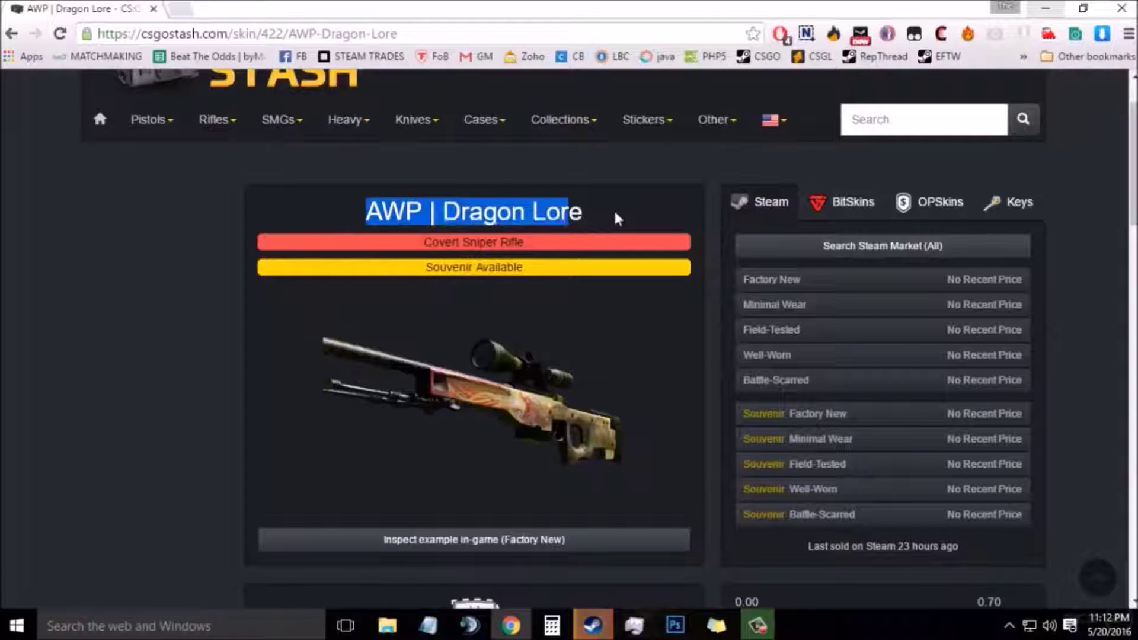
{"action": "left_click", "coordinate": [614, 214]}
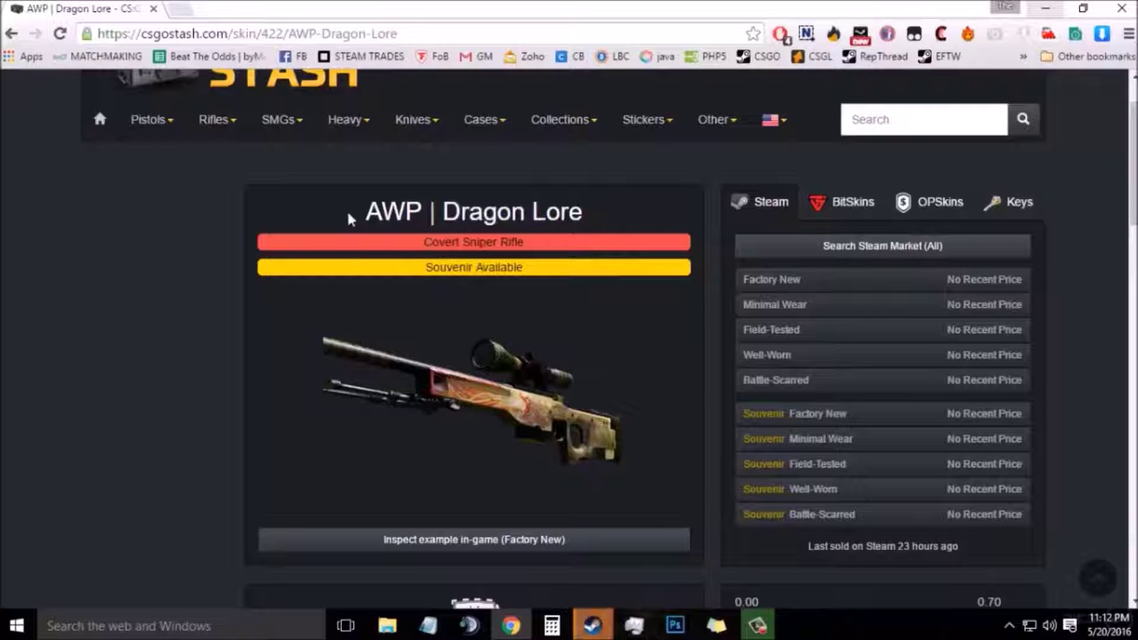
{"action": "left_click_drag", "start_coordinate": [349, 220], "coordinate": [610, 216]}
{"action": "left_click", "coordinate": [610, 215]}
Bring up the Steam inventory and scroll to the AWP | Safari Mesh item details.
{"action": "mouse_move", "coordinate": [606, 624]}
{"action": "left_click", "coordinate": [579, 550]}
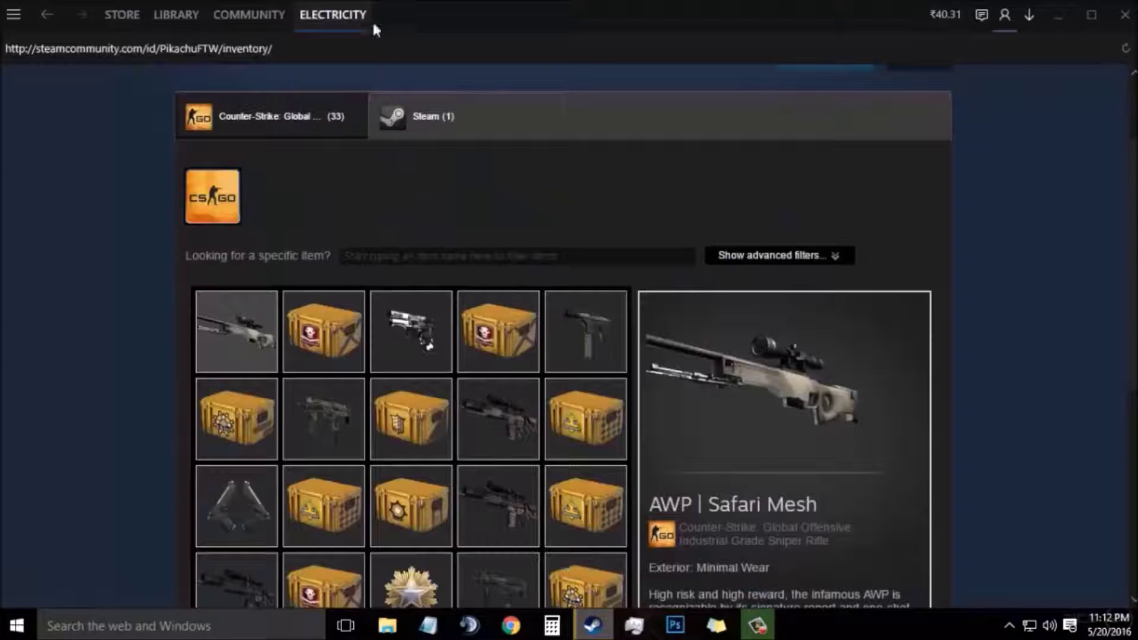
{"action": "scroll", "coordinate": [432, 380], "scroll_direction": "up", "scroll_amount": 2}
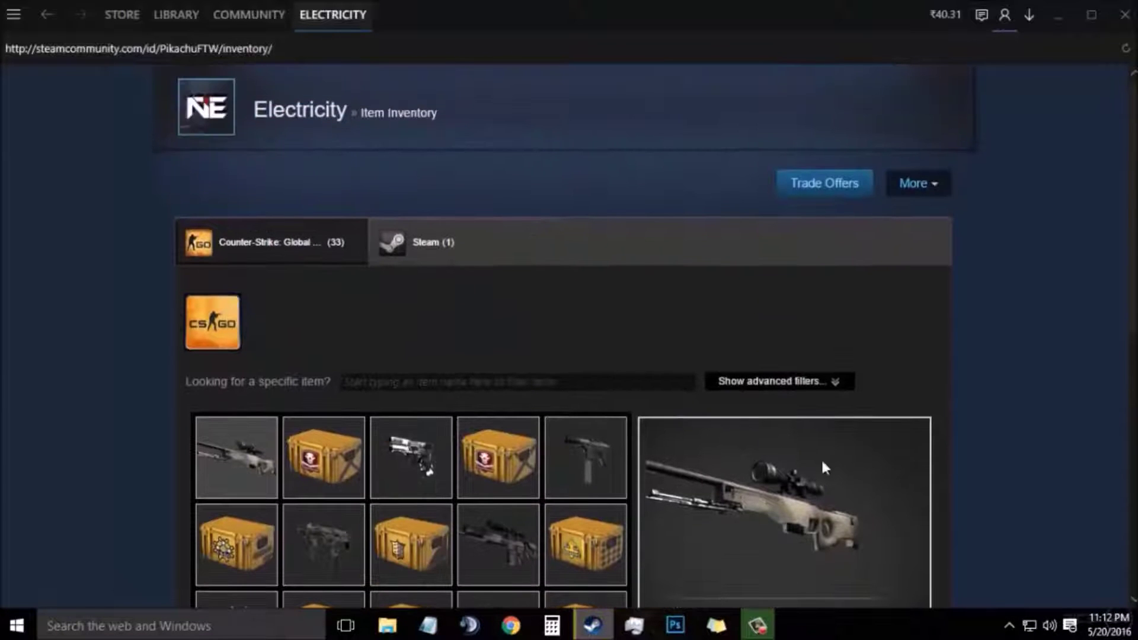
{"action": "scroll", "coordinate": [547, 383], "scroll_direction": "down", "scroll_amount": 3}
{"action": "scroll", "coordinate": [137, 231], "scroll_direction": "down", "scroll_amount": 2}
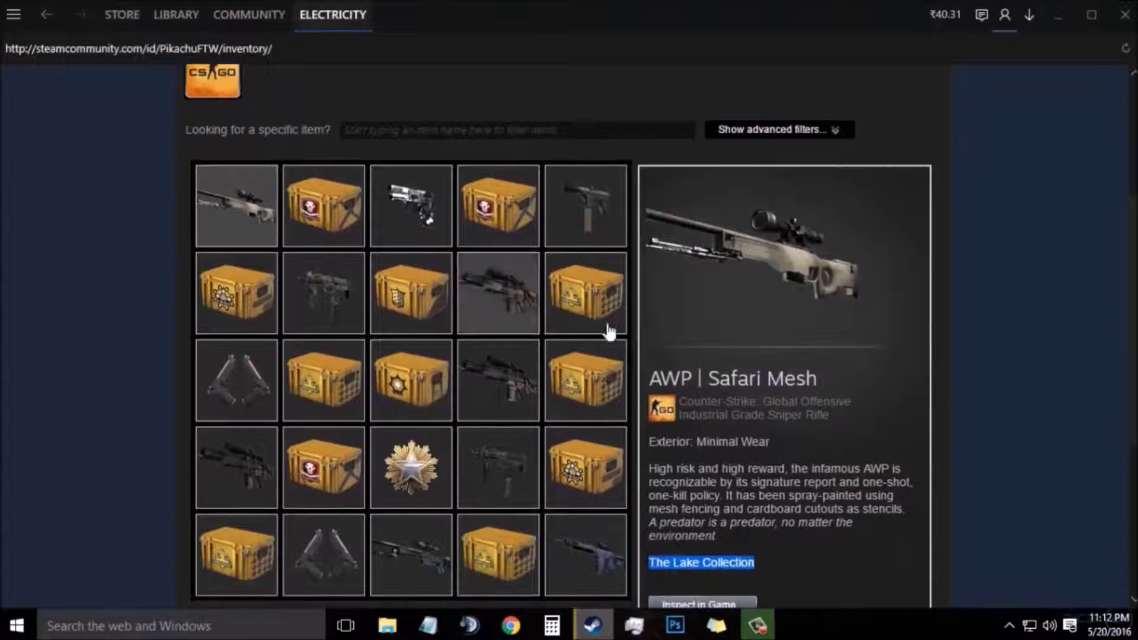
{"action": "scroll", "coordinate": [628, 367], "scroll_direction": "down", "scroll_amount": 1}
{"action": "left_click_drag", "start_coordinate": [649, 337], "coordinate": [856, 328]}
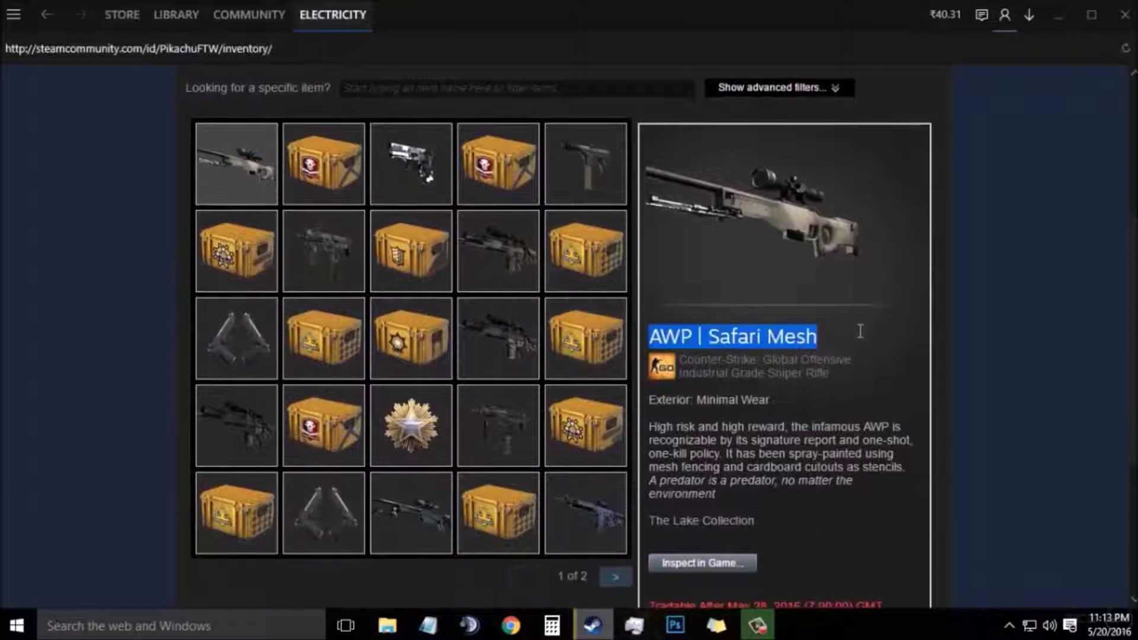
{"action": "left_click", "coordinate": [854, 328]}
{"action": "scroll", "coordinate": [851, 328], "scroll_direction": "down", "scroll_amount": 3}
{"action": "scroll", "coordinate": [838, 325], "scroll_direction": "down", "scroll_amount": 2}
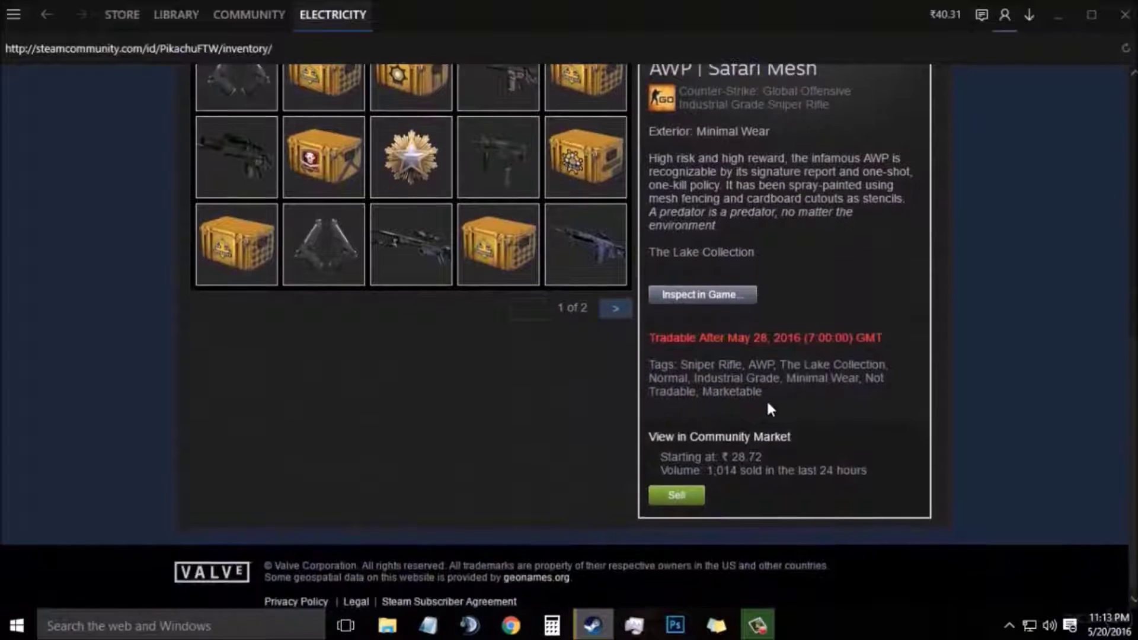
{"action": "scroll", "coordinate": [767, 400], "scroll_direction": "up", "scroll_amount": 4}
{"action": "scroll", "coordinate": [785, 414], "scroll_direction": "up", "scroll_amount": 2}
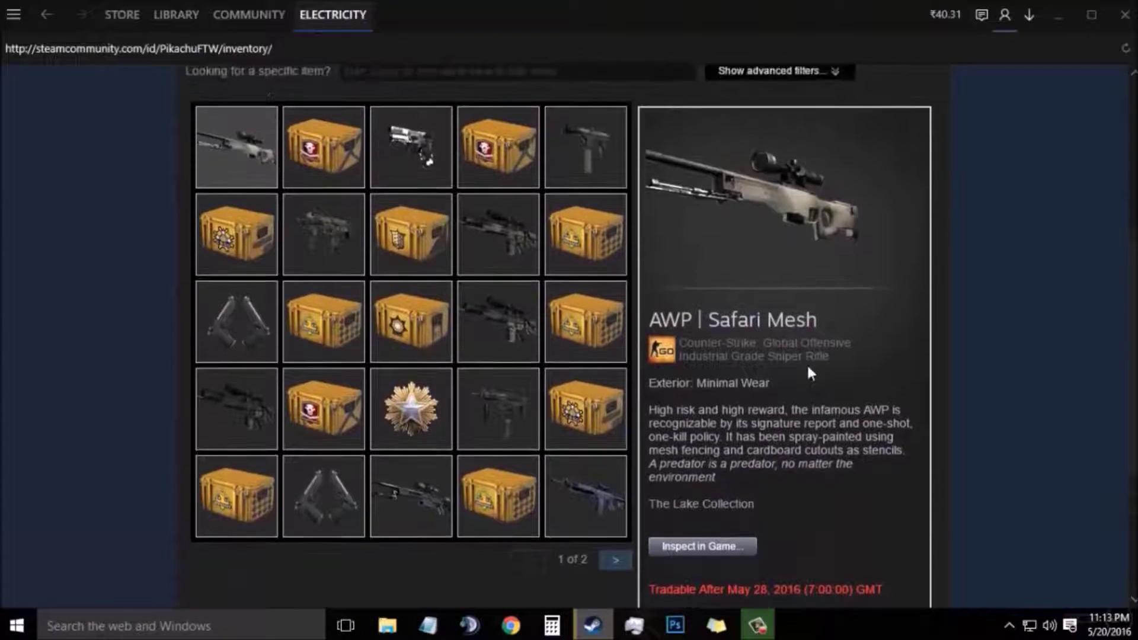
Check the Safari Mesh's Exterior: Minimal Wear against the Dragon Lore page.
{"action": "left_click_drag", "start_coordinate": [652, 379], "coordinate": [781, 379]}
{"action": "left_click", "coordinate": [780, 379]}
{"action": "left_click", "coordinate": [511, 625]}
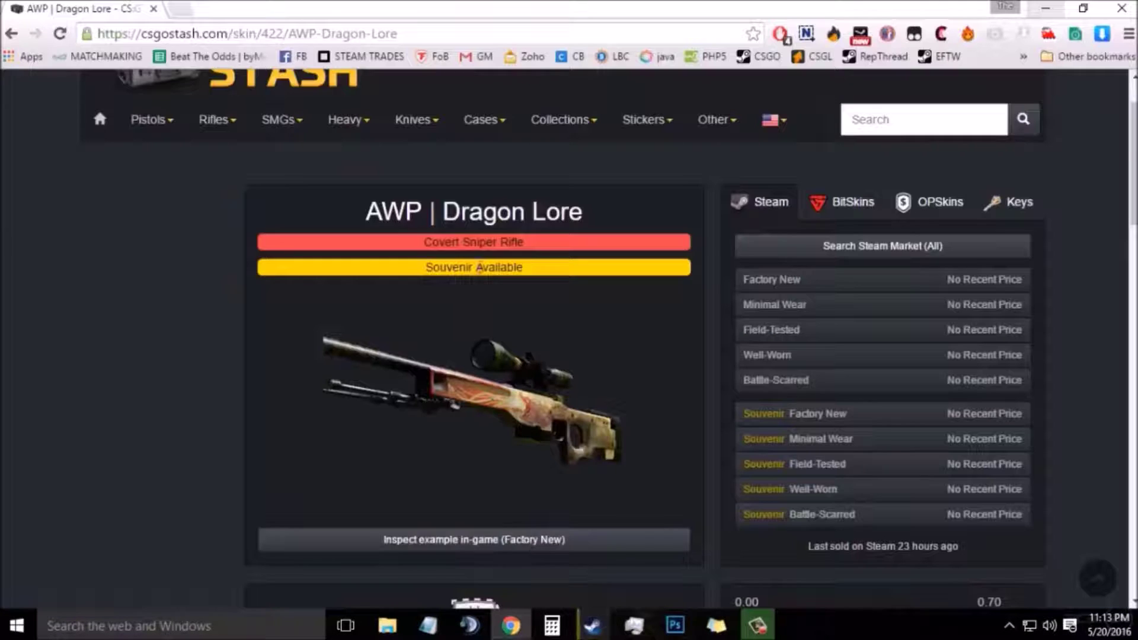
{"action": "left_click", "coordinate": [593, 625]}
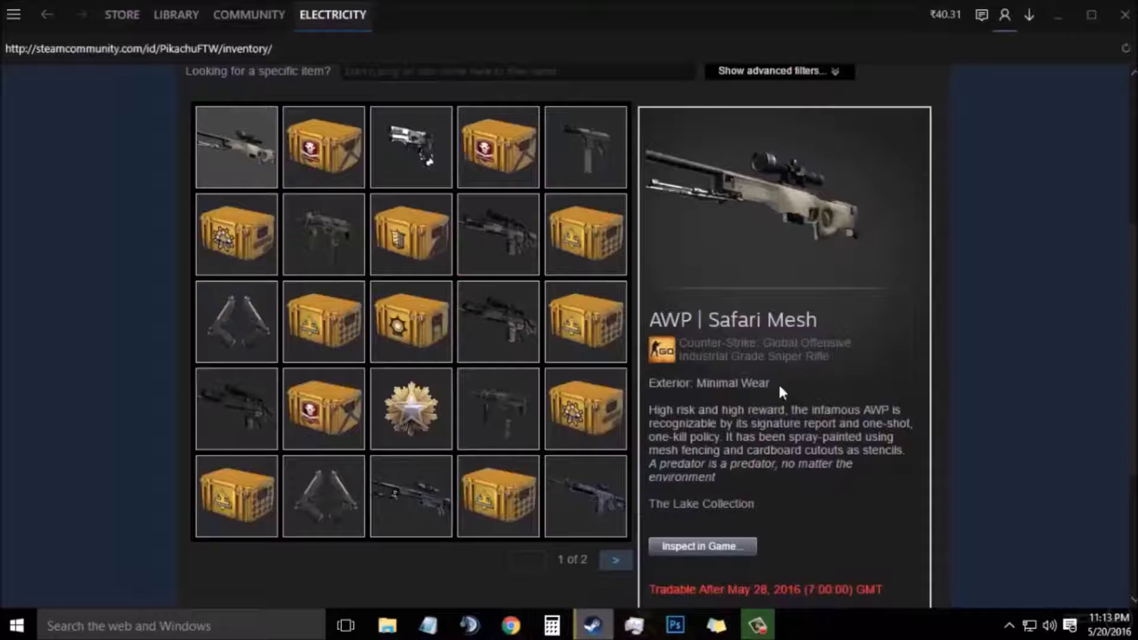
{"action": "left_click_drag", "start_coordinate": [770, 382], "coordinate": [650, 382]}
{"action": "left_click", "coordinate": [762, 379]}
Scroll down to the item's collection label, The Lake Collection.
{"action": "scroll", "coordinate": [709, 281], "scroll_direction": "down", "scroll_amount": 2}
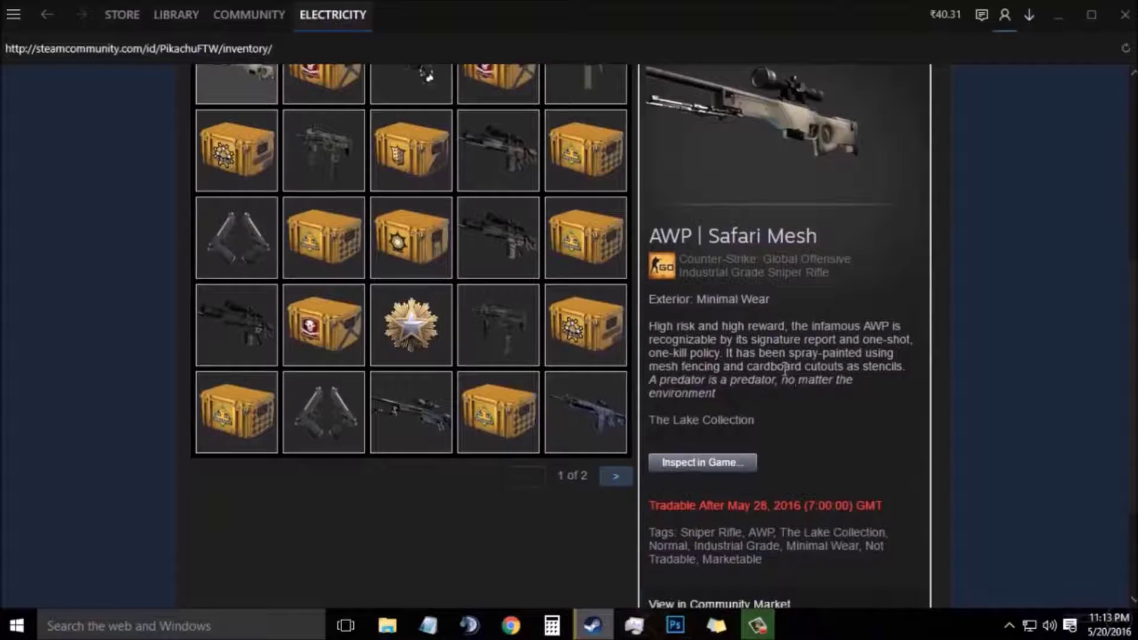
{"action": "scroll", "coordinate": [599, 451], "scroll_direction": "down", "scroll_amount": 1}
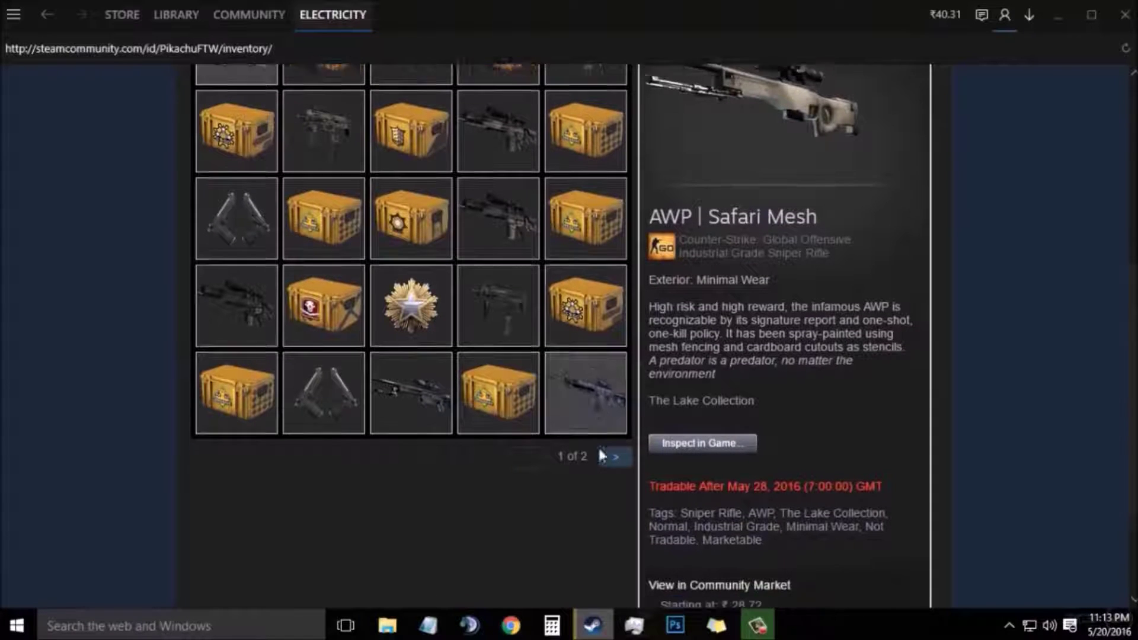
{"action": "scroll", "coordinate": [717, 385], "scroll_direction": "down", "scroll_amount": 1}
{"action": "scroll", "coordinate": [717, 385], "scroll_direction": "down", "scroll_amount": 1}
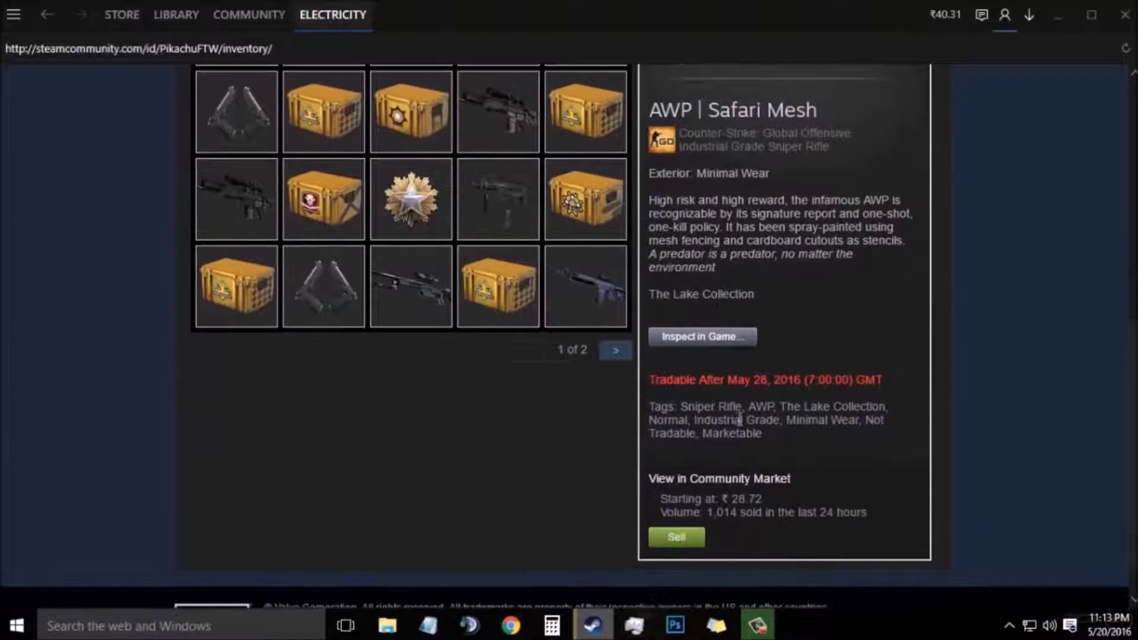
{"action": "scroll", "coordinate": [818, 447], "scroll_direction": "up", "scroll_amount": 2}
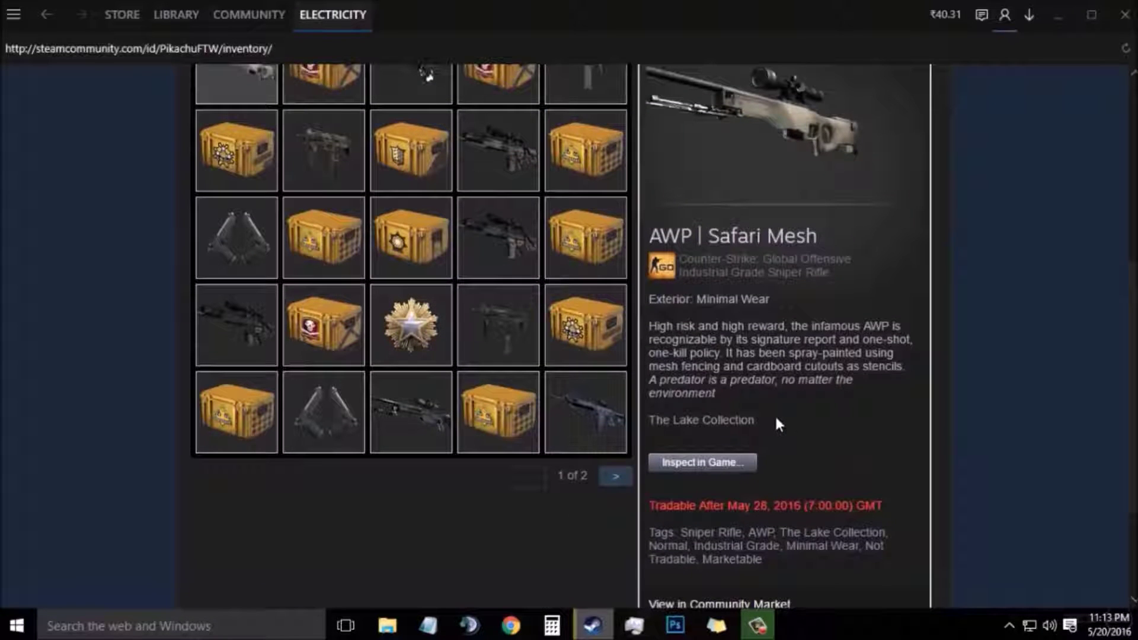
{"action": "left_click_drag", "start_coordinate": [771, 420], "coordinate": [648, 419]}
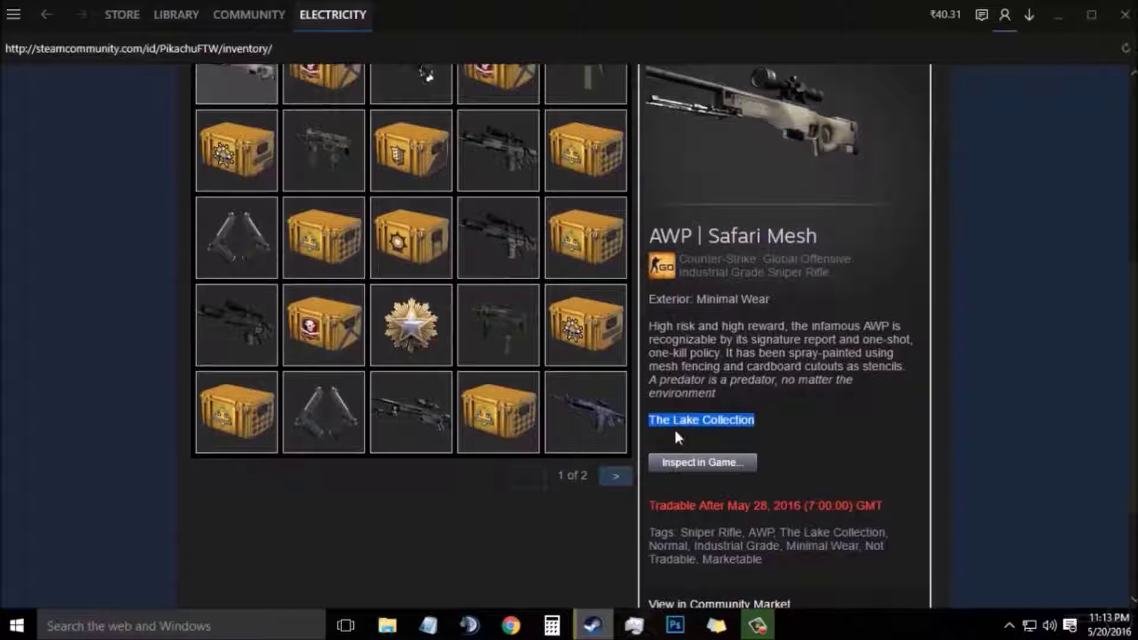
{"action": "left_click", "coordinate": [789, 440]}
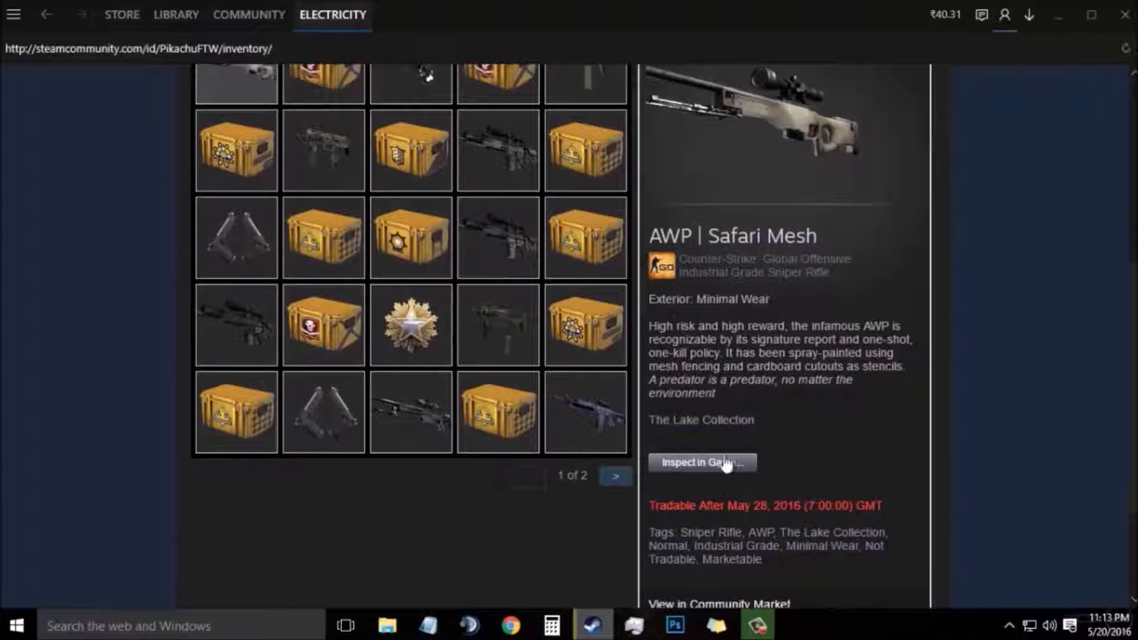
Copy The Lake Collection name and search the Notepad set list for 'Lake Collection'.
{"action": "left_click_drag", "start_coordinate": [778, 421], "coordinate": [648, 420]}
{"action": "key", "text": "ctrl+c"}
{"action": "left_click", "coordinate": [429, 625]}
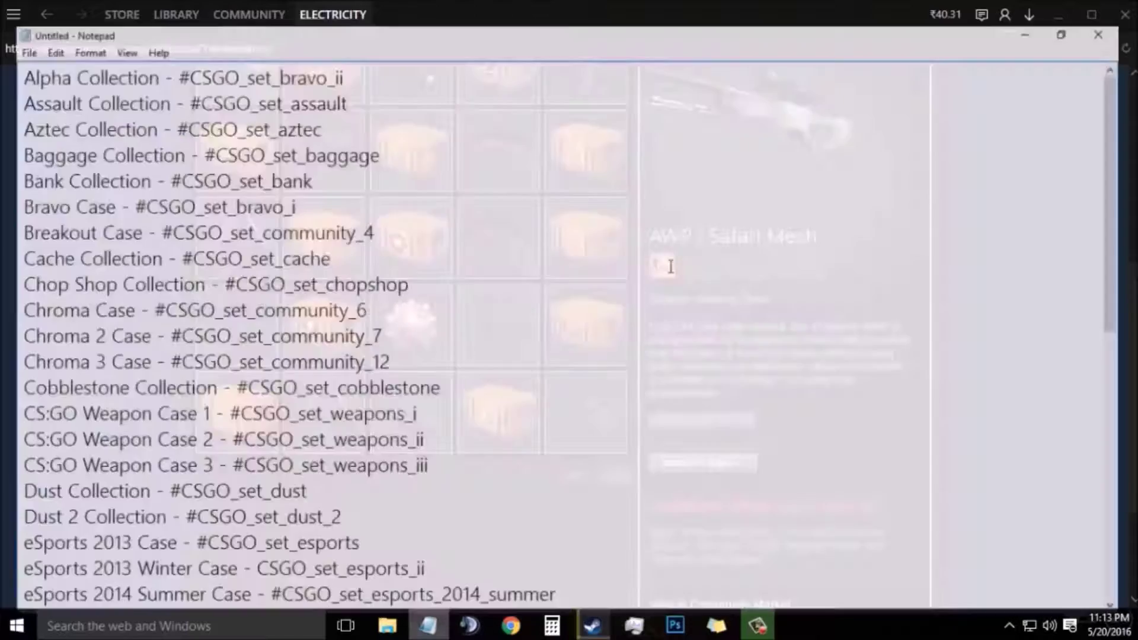
{"action": "scroll", "coordinate": [233, 227], "scroll_direction": "down", "scroll_amount": 8}
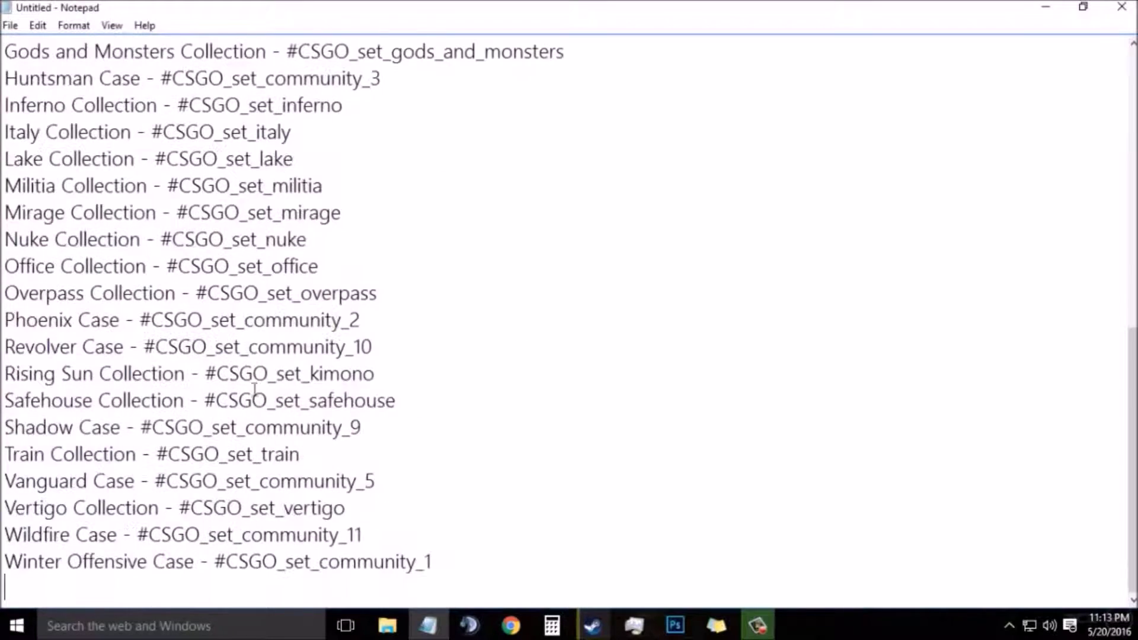
{"action": "scroll", "coordinate": [394, 525], "scroll_direction": "up", "scroll_amount": 8}
{"action": "scroll", "coordinate": [343, 419], "scroll_direction": "down", "scroll_amount": 7}
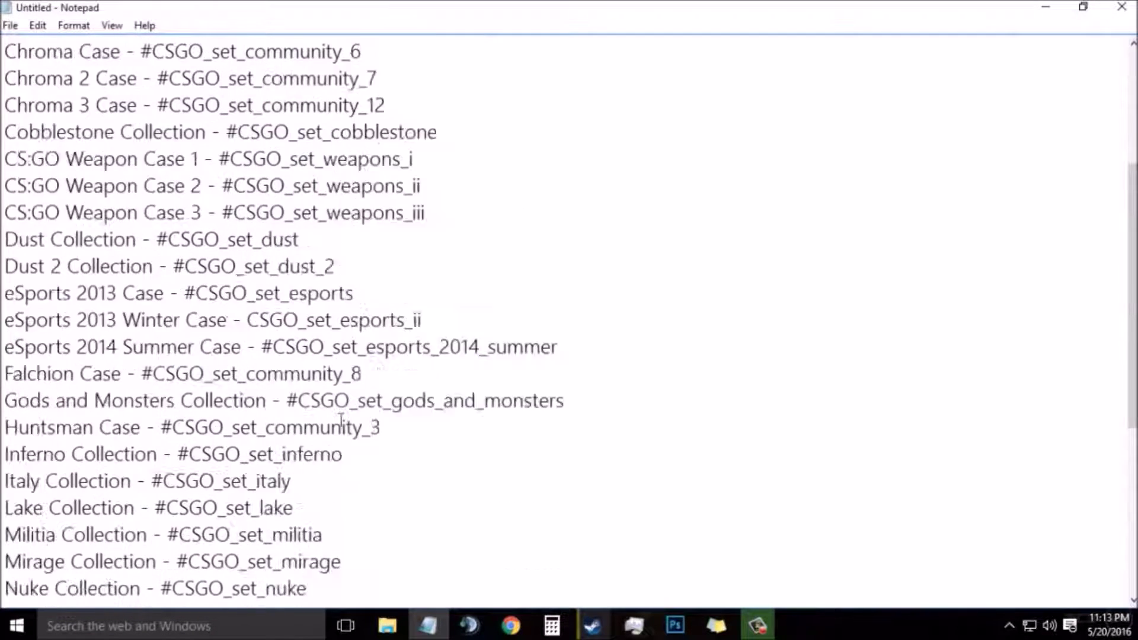
{"action": "key", "text": "ctrl+f"}
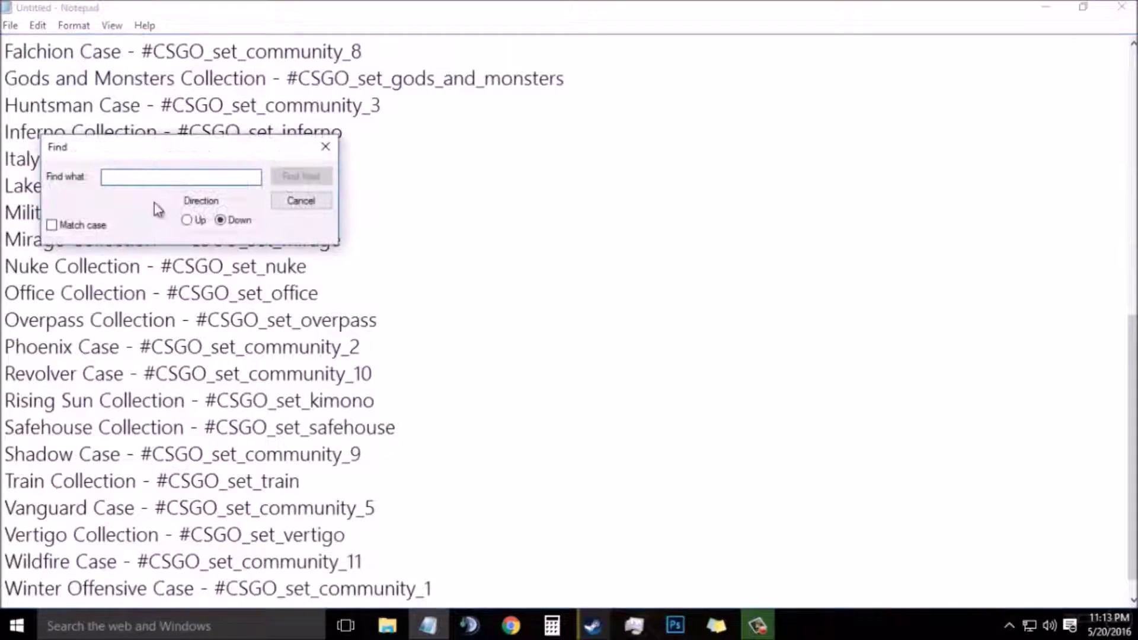
{"action": "key", "text": "ctrl+v"}
{"action": "left_click_drag", "start_coordinate": [122, 177], "coordinate": [67, 176]}
{"action": "key", "text": "BackSpace"}
{"action": "left_click", "coordinate": [291, 178]}
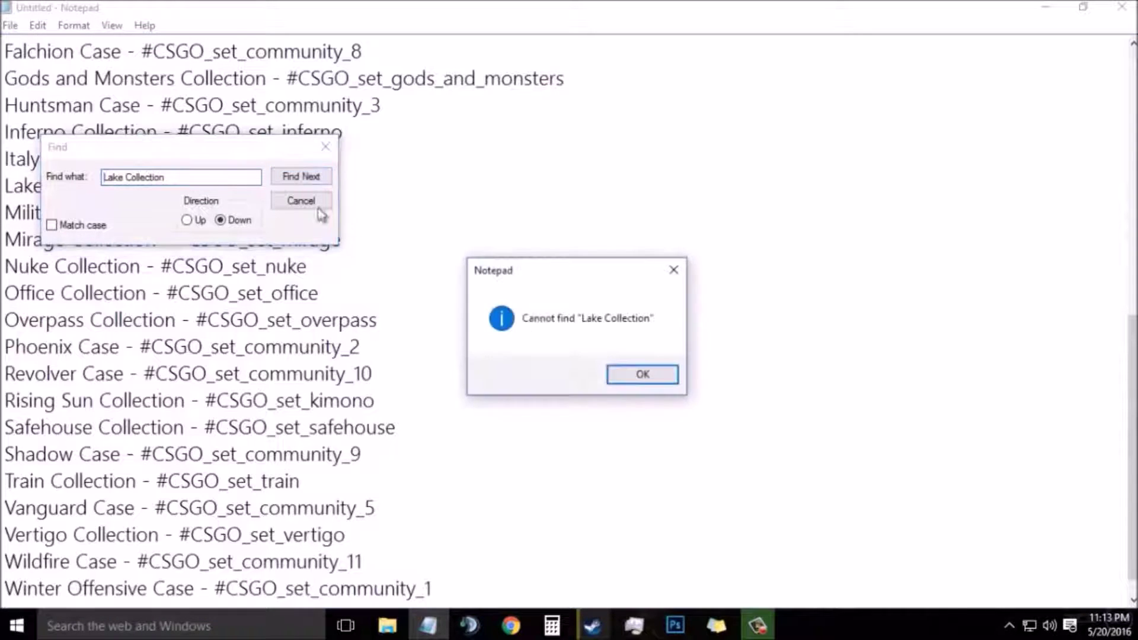
{"action": "left_click", "coordinate": [642, 374]}
{"action": "left_click", "coordinate": [329, 205]}
{"action": "scroll", "coordinate": [112, 338], "scroll_direction": "up", "scroll_amount": 3}
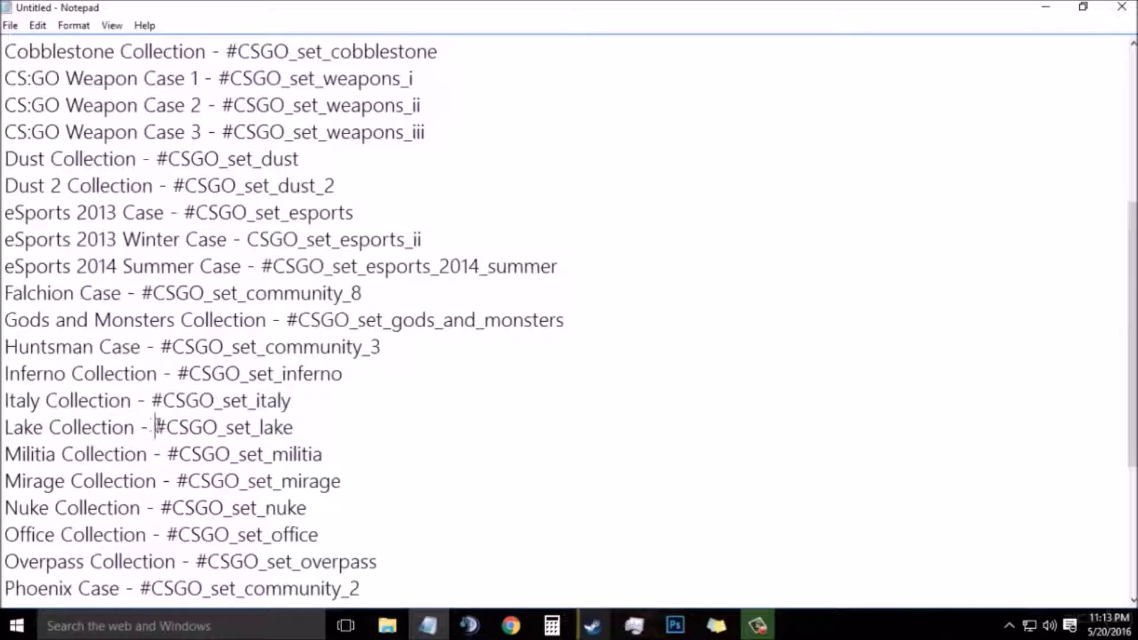
Copy the #CSGO_set_lake set id, then bring the Steam common folder forward.
{"action": "left_click_drag", "start_coordinate": [156, 426], "coordinate": [292, 427]}
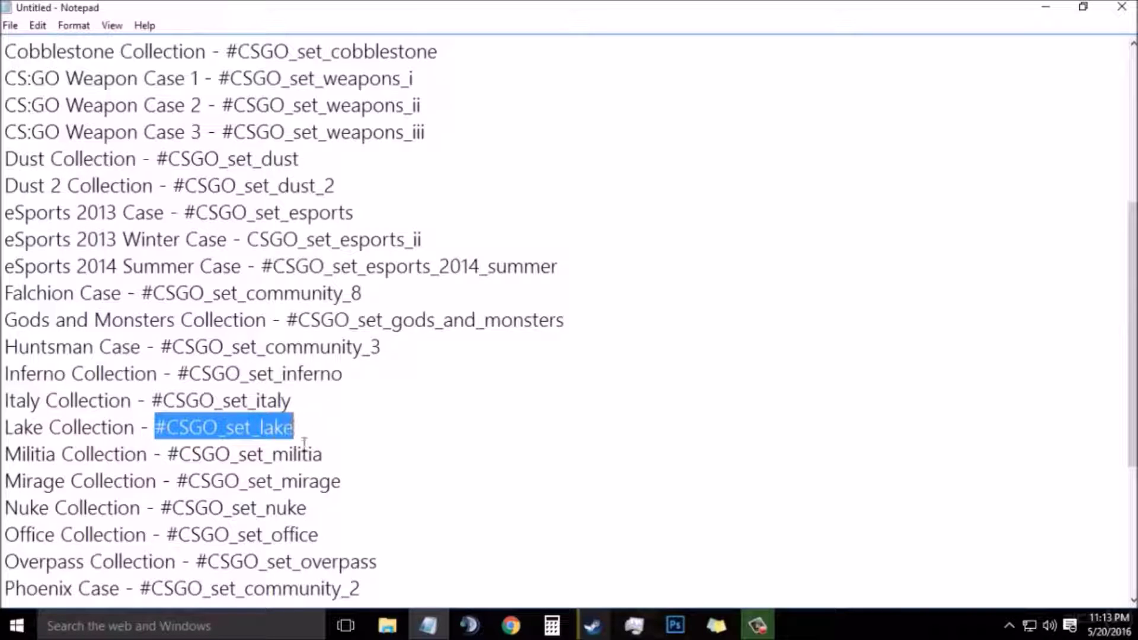
{"action": "right_click", "coordinate": [284, 191]}
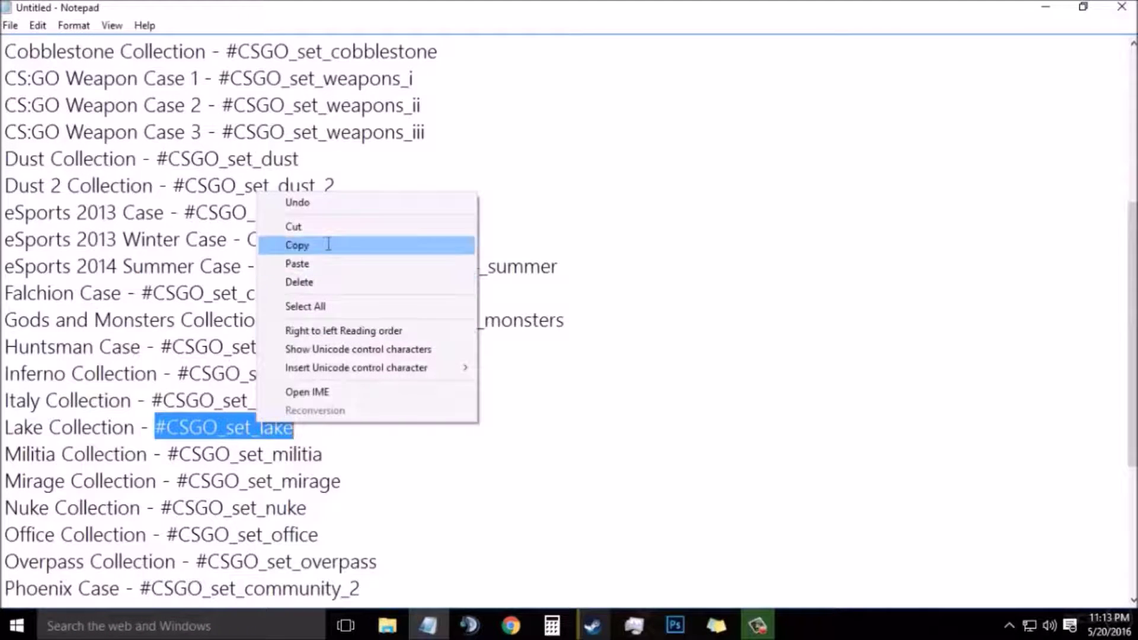
{"action": "left_click", "coordinate": [330, 247]}
{"action": "left_click", "coordinate": [389, 623]}
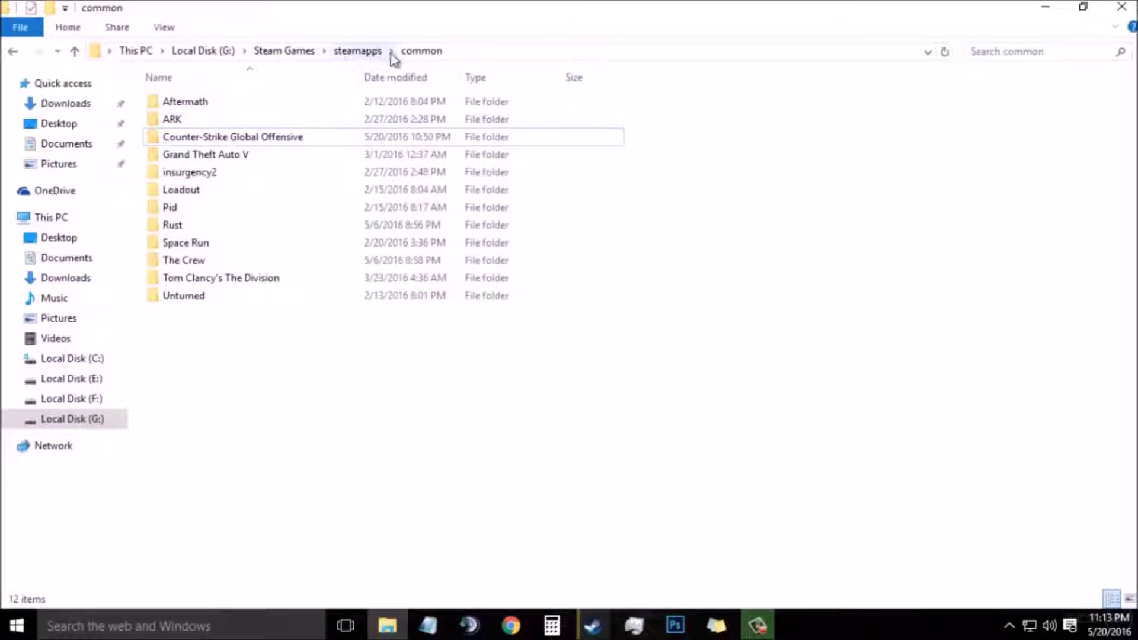
Go to Counter-Strike Global Offensive\csgo\scripts\items and copy items_game.txt.
{"action": "double_click", "coordinate": [274, 140]}
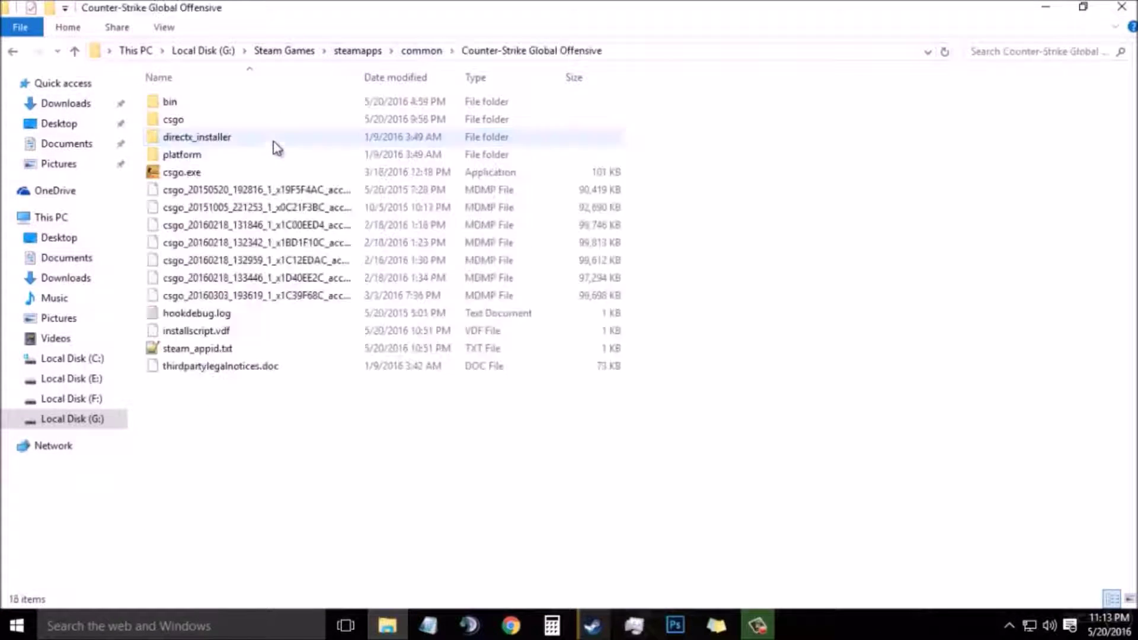
{"action": "left_click", "coordinate": [240, 119]}
{"action": "double_click", "coordinate": [240, 120]}
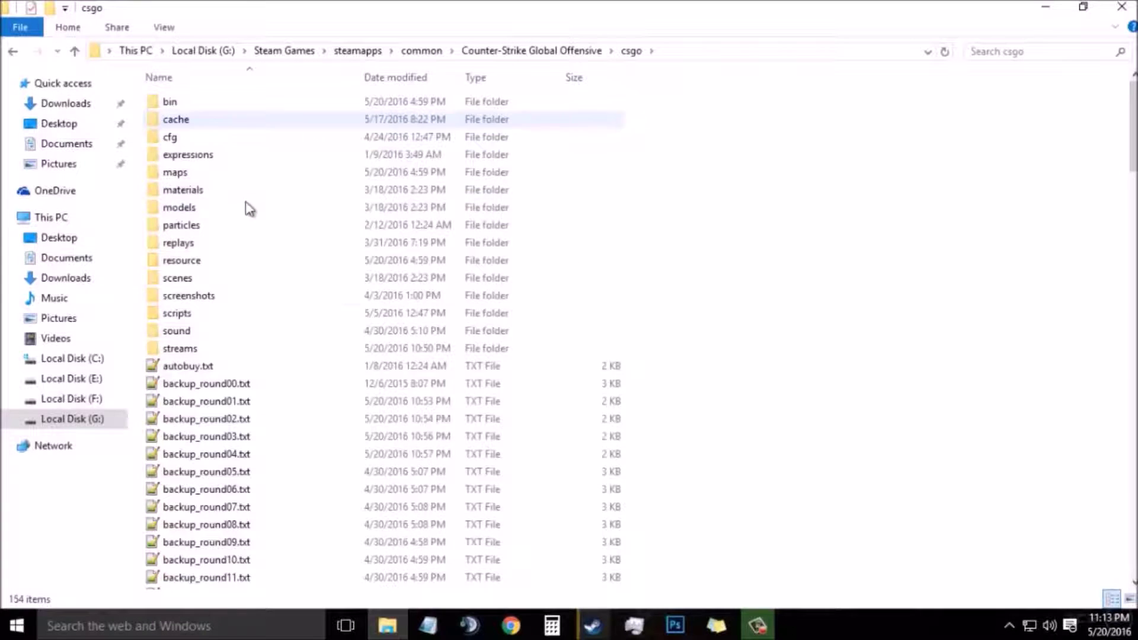
{"action": "double_click", "coordinate": [245, 313]}
{"action": "double_click", "coordinate": [234, 138]}
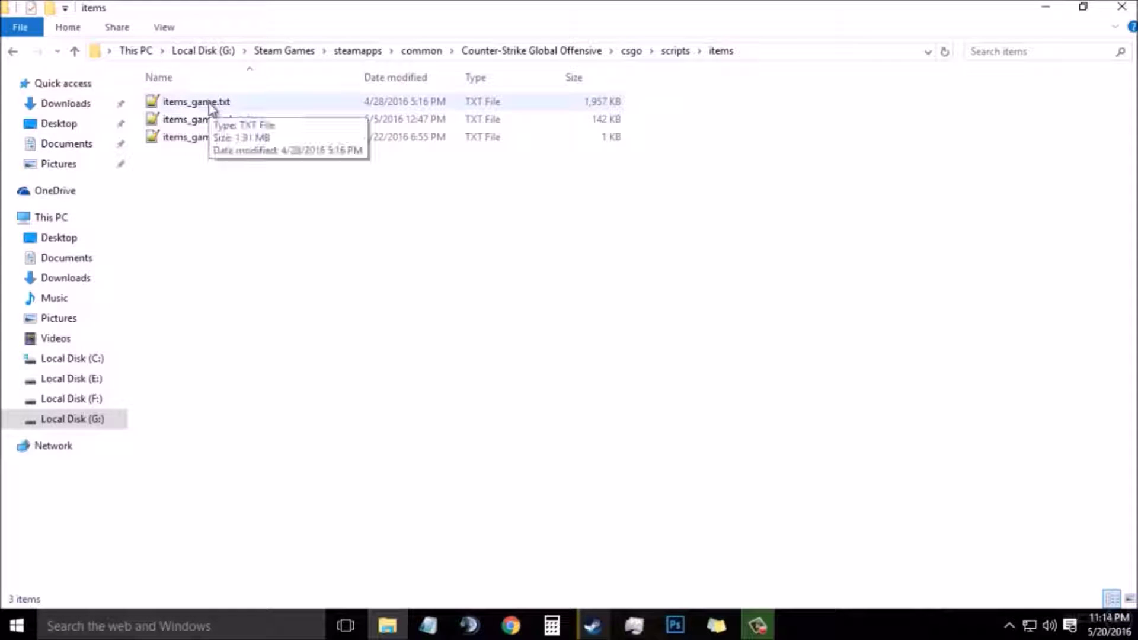
{"action": "left_click", "coordinate": [225, 109]}
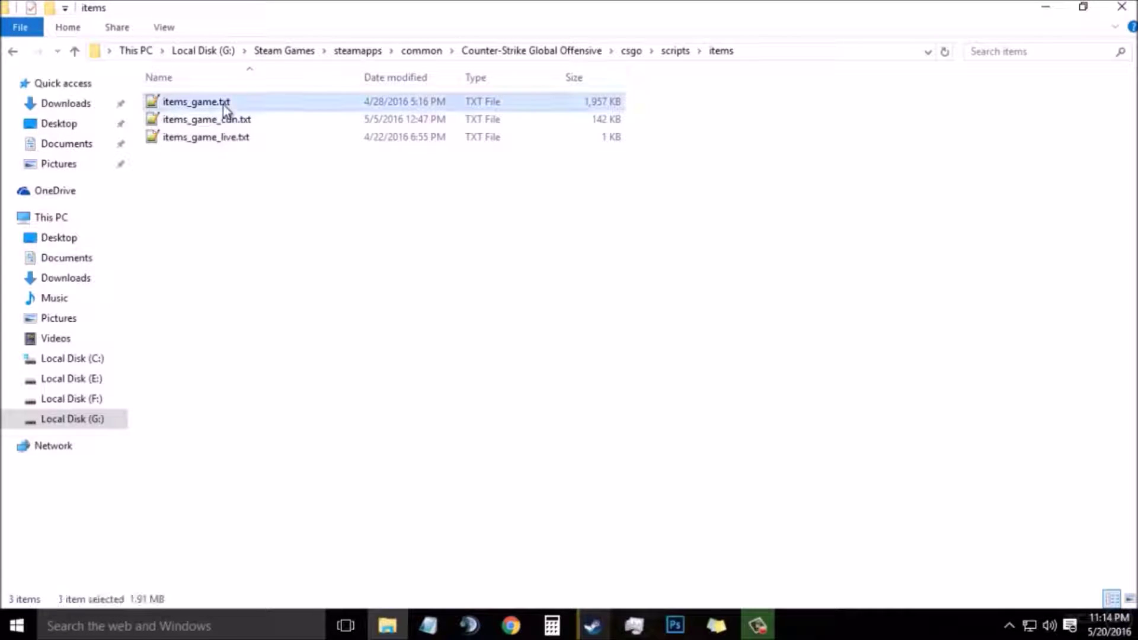
{"action": "right_click", "coordinate": [225, 110]}
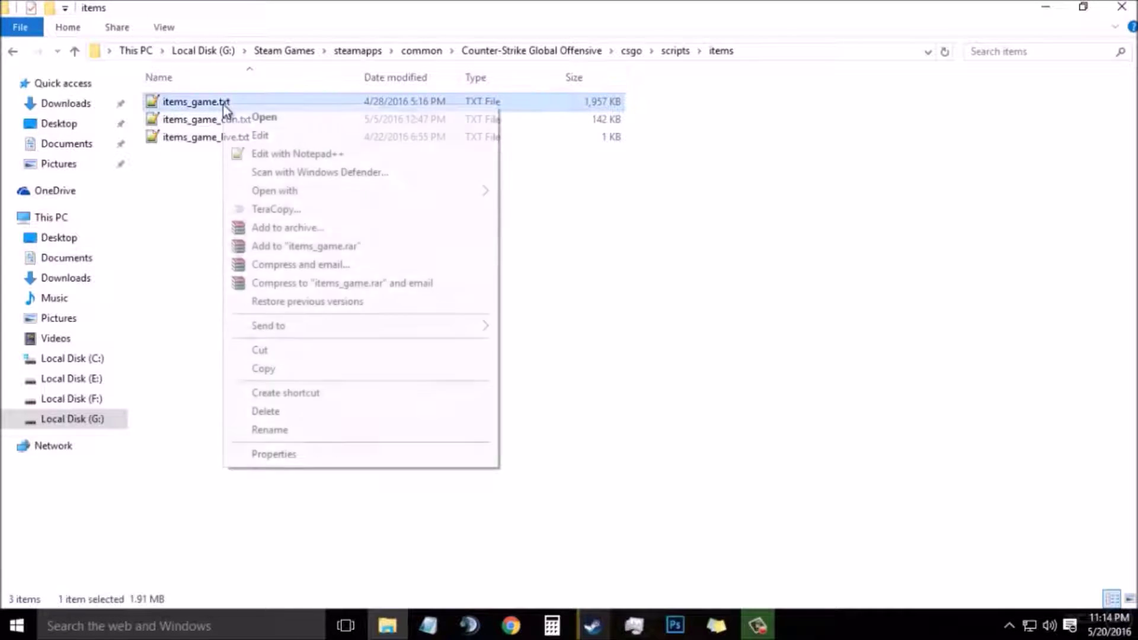
{"action": "left_click", "coordinate": [282, 368]}
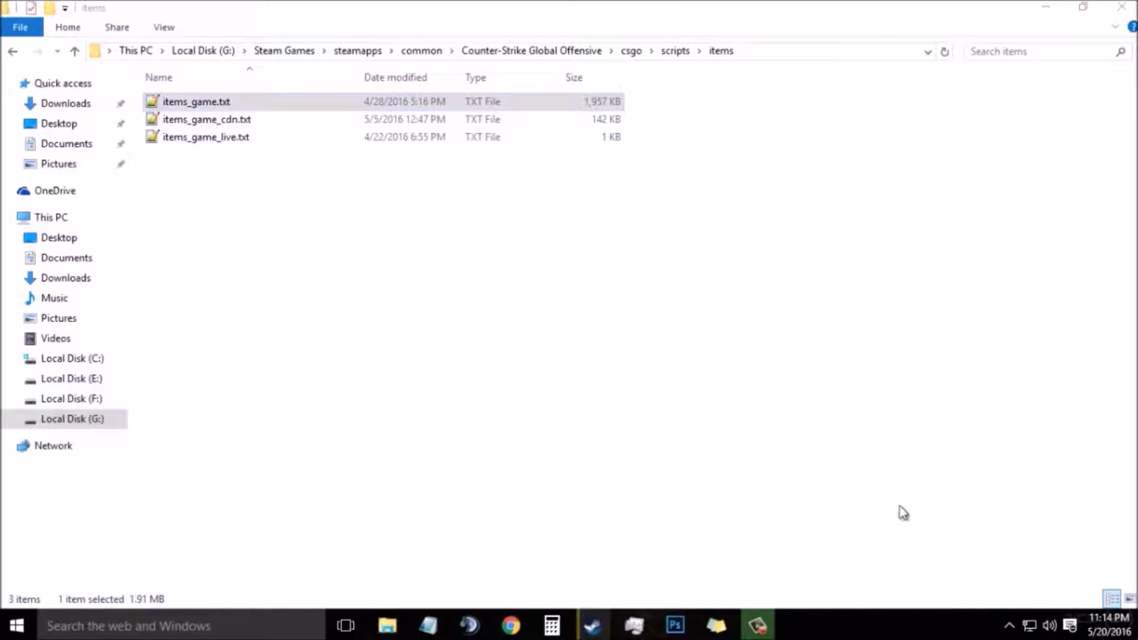
Confirm items_game_backup.txt is on the desktop, then restore File Explorer.
{"action": "left_click", "coordinate": [1046, 7]}
{"action": "left_click", "coordinate": [1047, 8]}
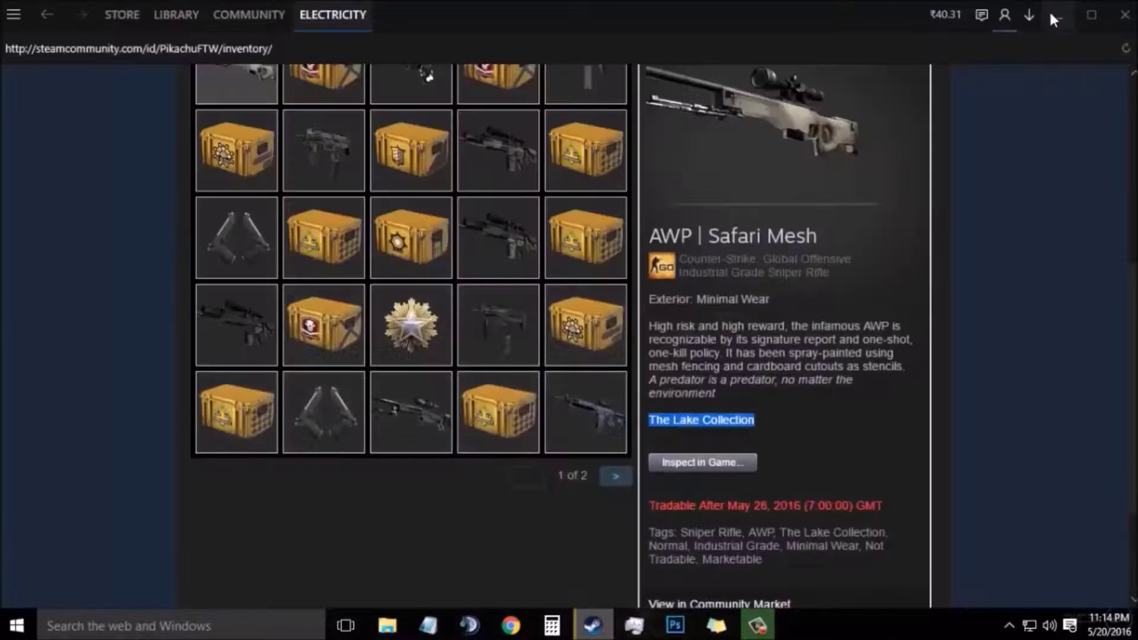
{"action": "left_click", "coordinate": [1049, 9]}
{"action": "left_click", "coordinate": [1049, 9]}
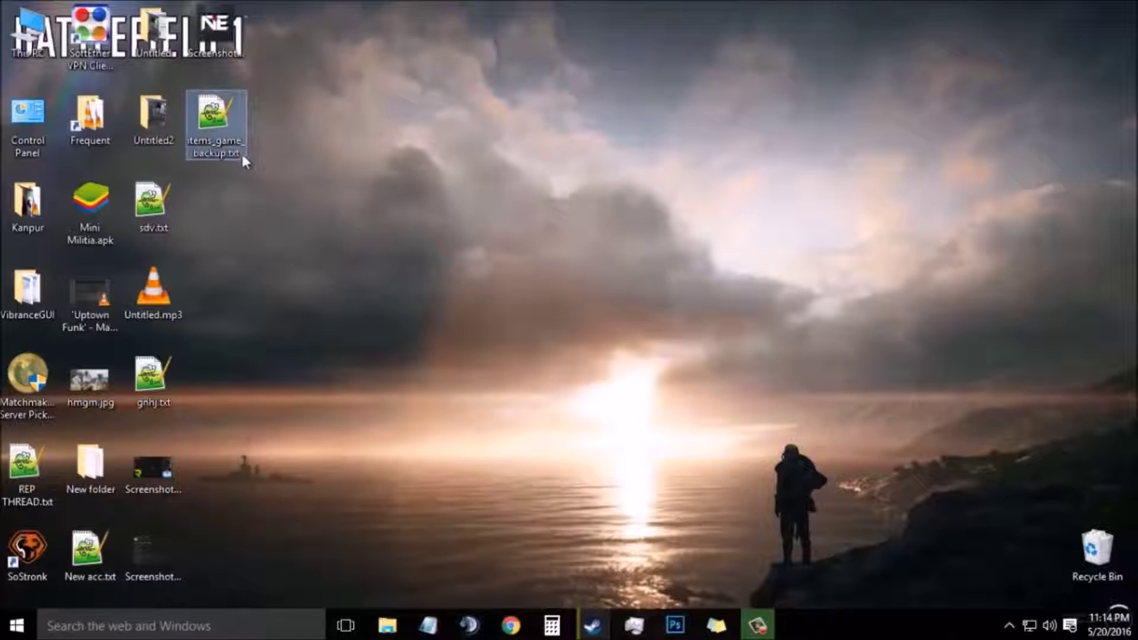
{"action": "left_click", "coordinate": [388, 628]}
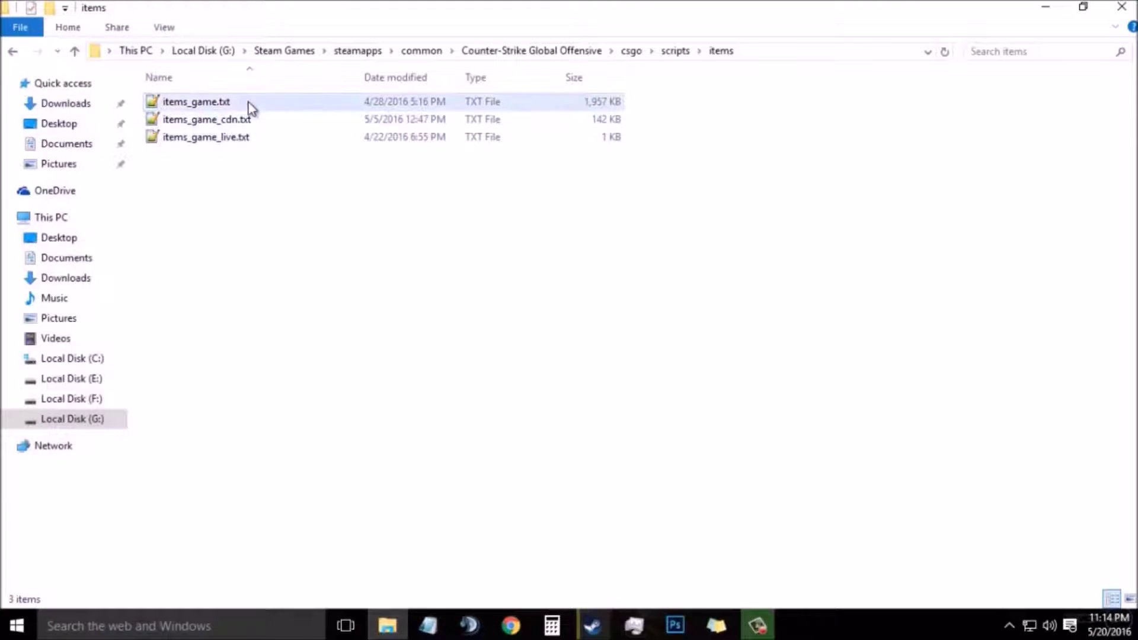
Open items_game.txt in Notepad++, closing and reopening it once.
{"action": "double_click", "coordinate": [252, 106]}
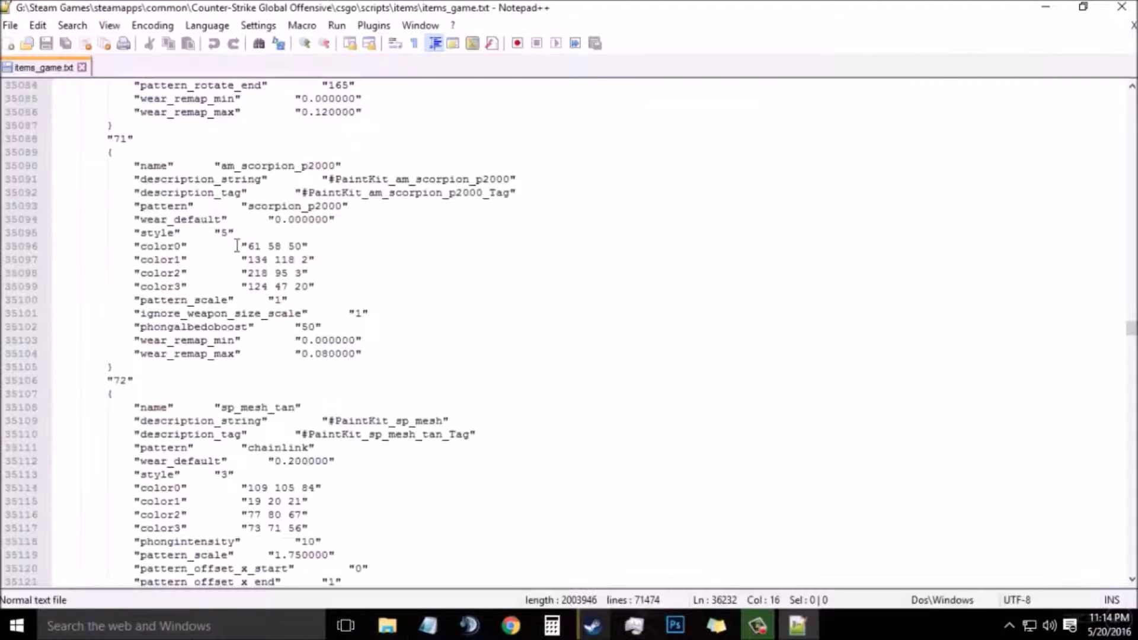
{"action": "scroll", "coordinate": [358, 336], "scroll_direction": "up", "scroll_amount": 15}
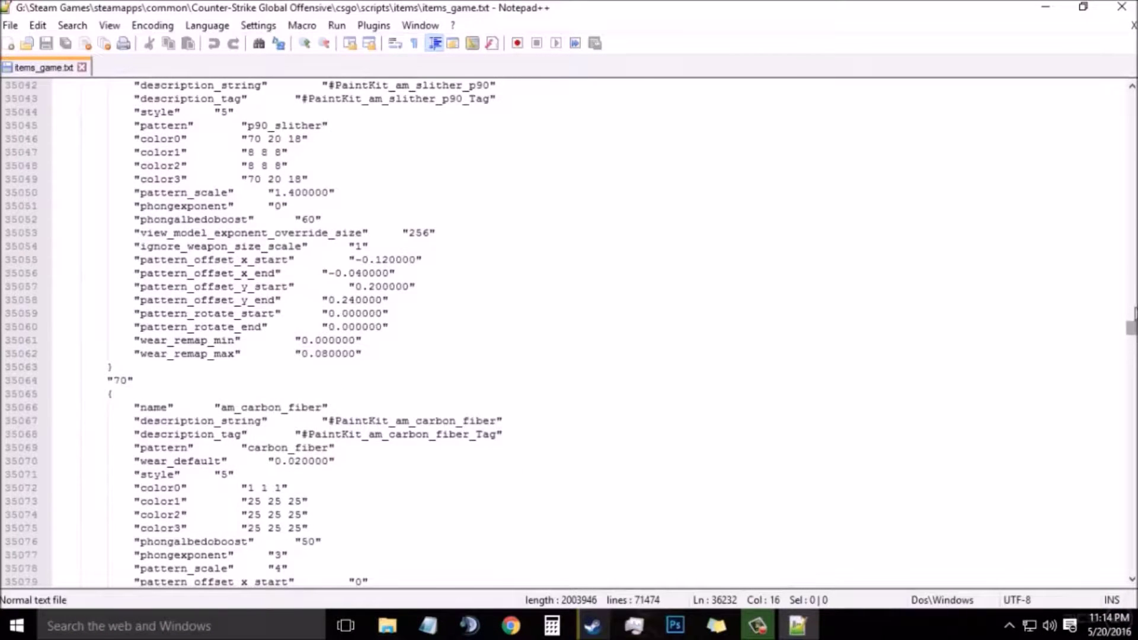
{"action": "left_click_drag", "start_coordinate": [1131, 327], "coordinate": [737, 94]}
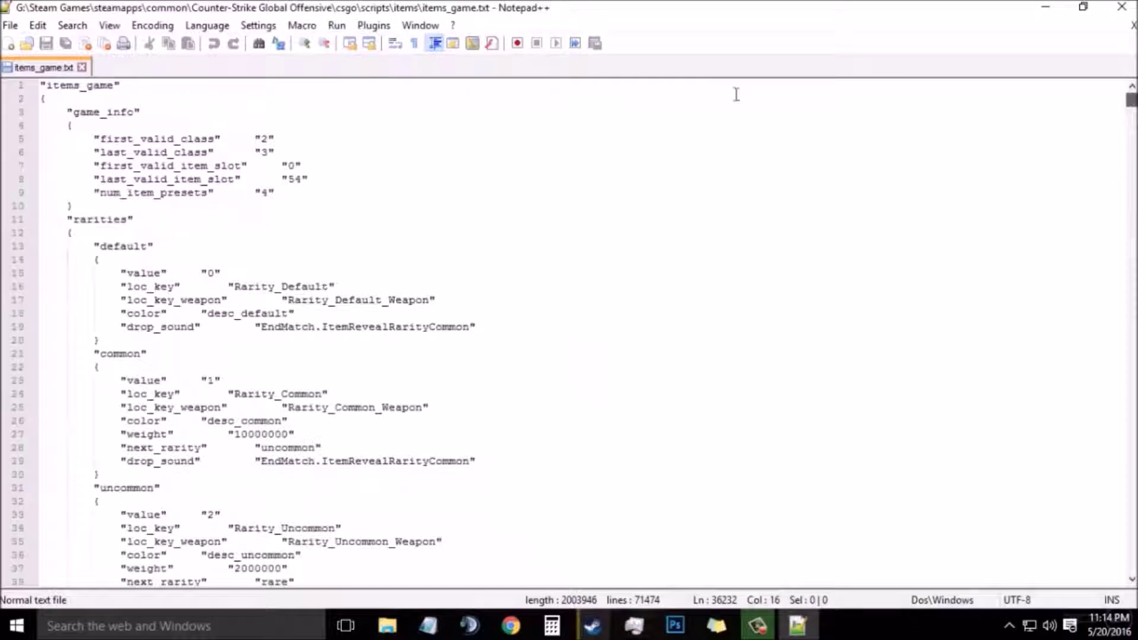
{"action": "left_click", "coordinate": [81, 67]}
{"action": "left_click", "coordinate": [1122, 6]}
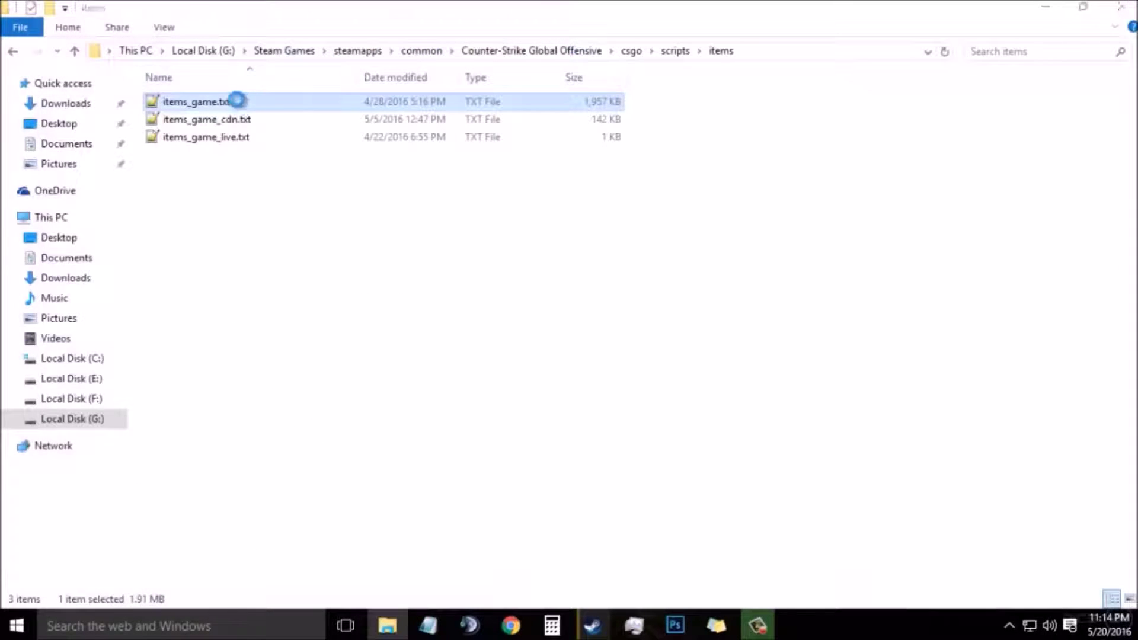
{"action": "double_click", "coordinate": [237, 101]}
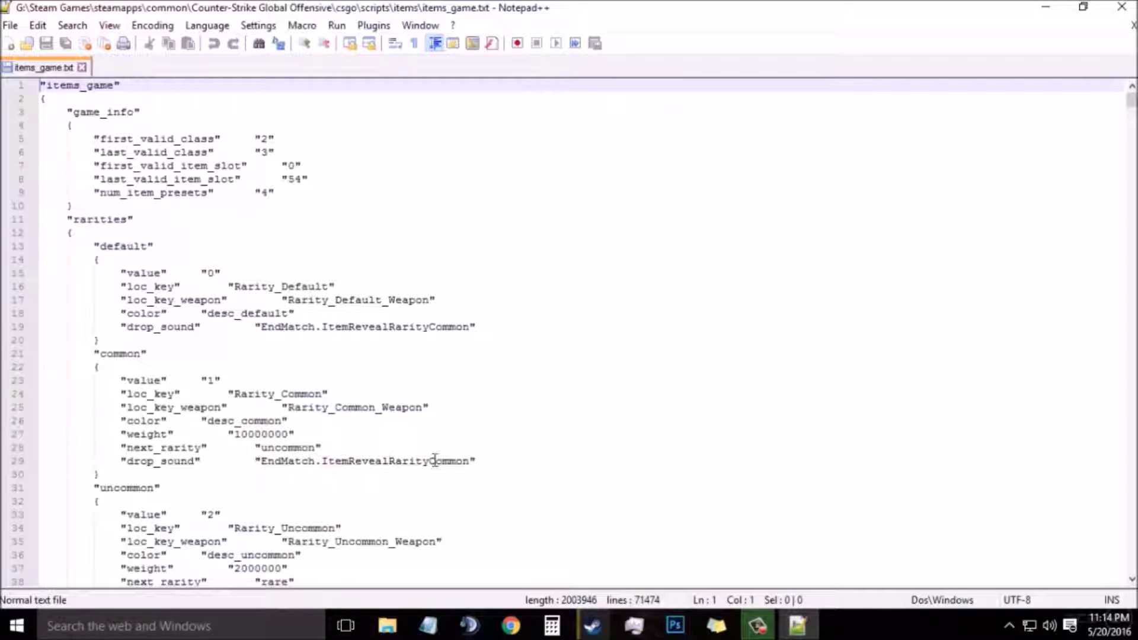
Search the file downward for #CSGO_set_lake to reach the set_lake block.
{"action": "key", "text": "ctrl+f"}
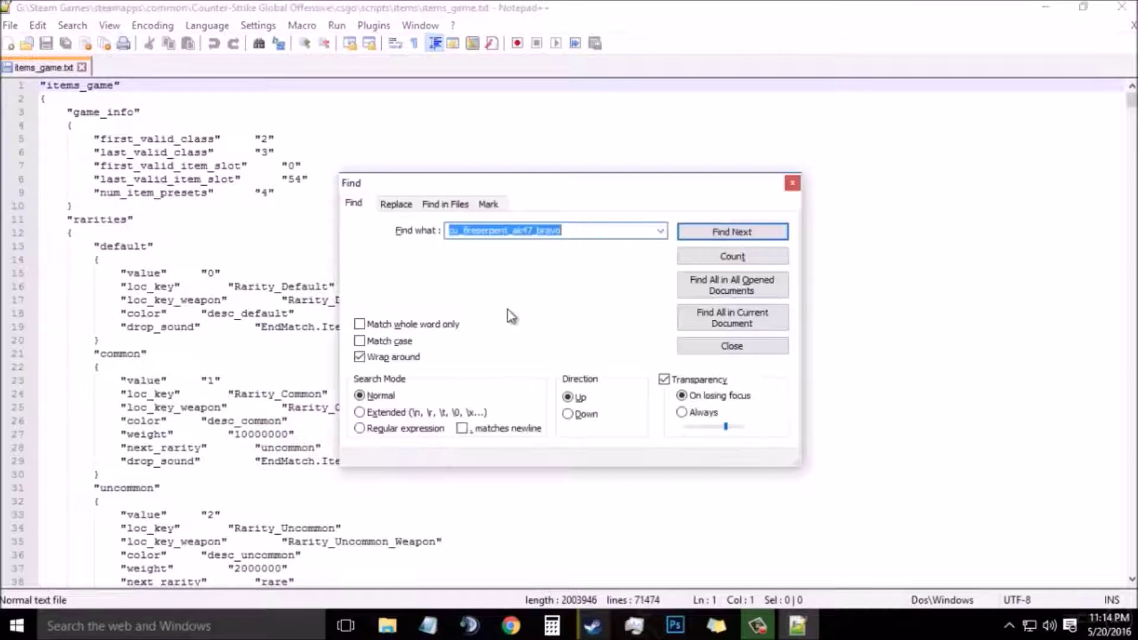
{"action": "left_click", "coordinate": [425, 633]}
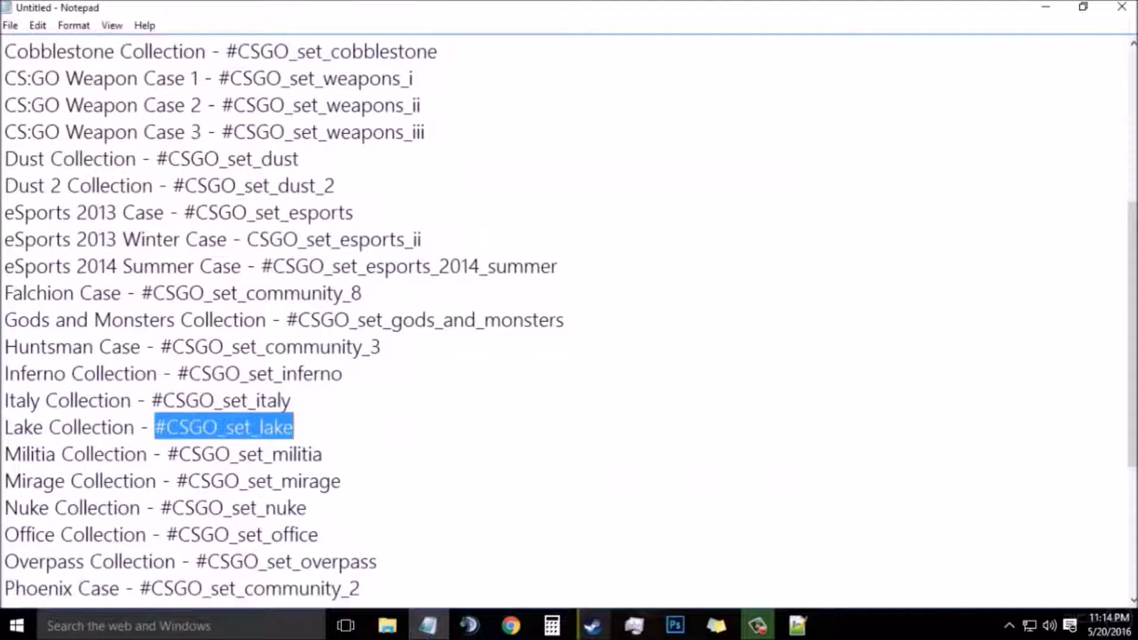
{"action": "left_click", "coordinate": [1045, 6]}
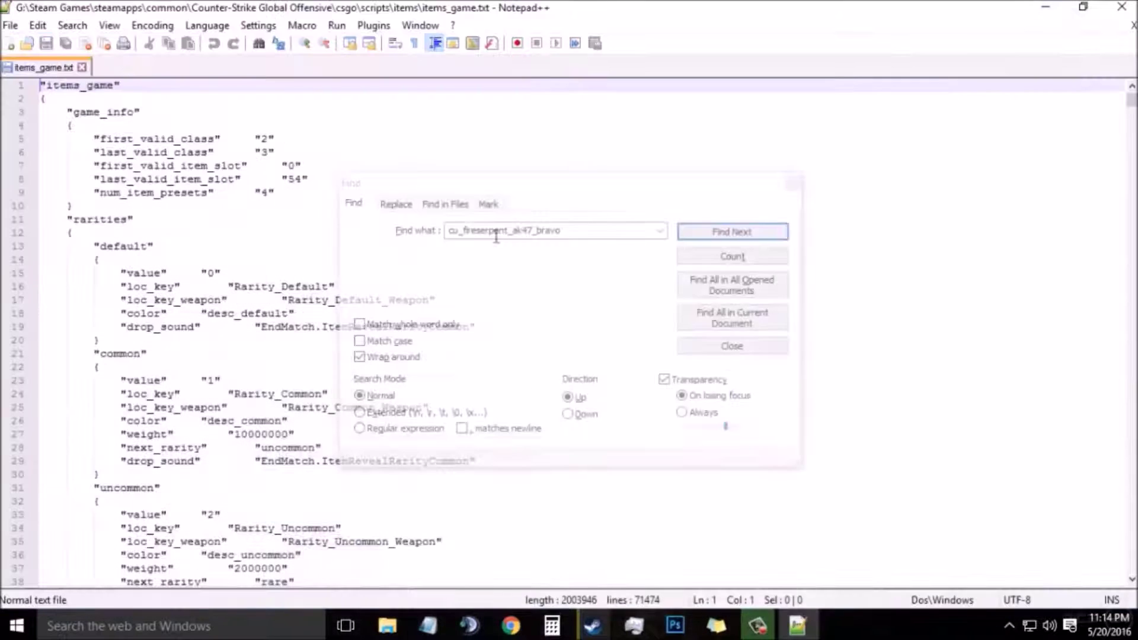
{"action": "left_click", "coordinate": [543, 231]}
{"action": "double_click", "coordinate": [543, 231]}
{"action": "key", "text": "ctrl+v"}
{"action": "left_click", "coordinate": [568, 413]}
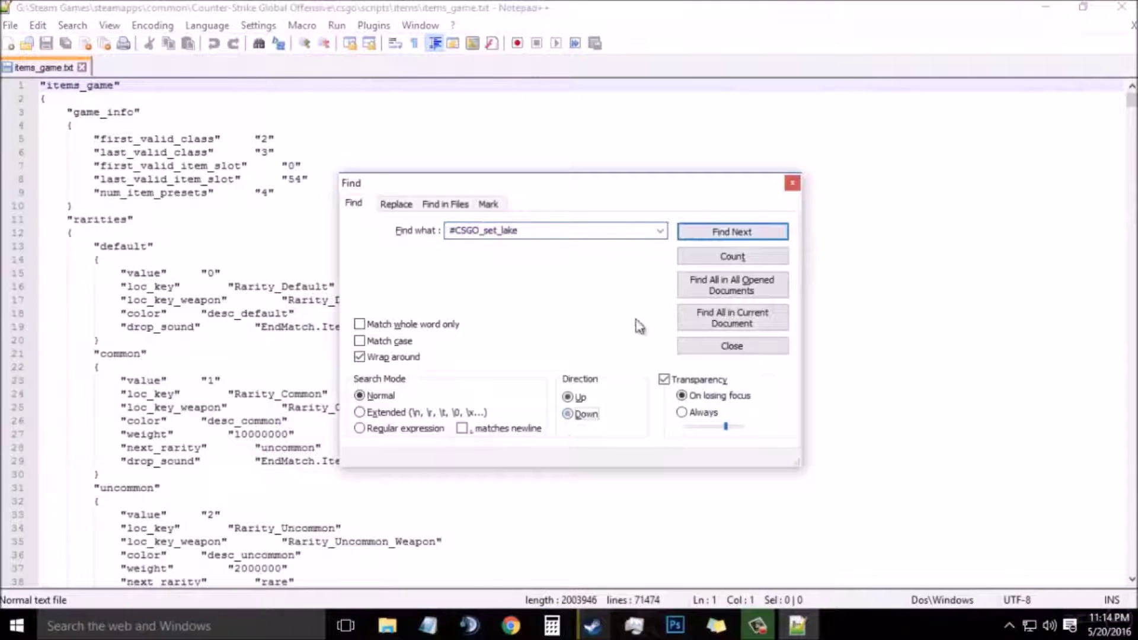
{"action": "left_click", "coordinate": [731, 233]}
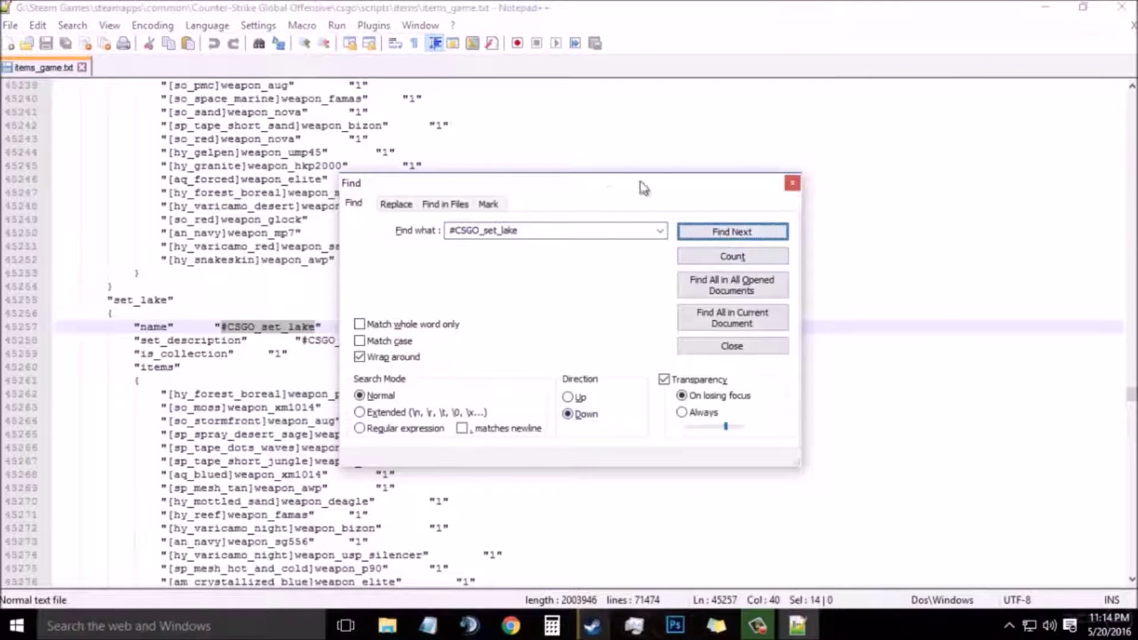
{"action": "left_click_drag", "start_coordinate": [642, 185], "coordinate": [879, 116]}
{"action": "left_click", "coordinate": [983, 262]}
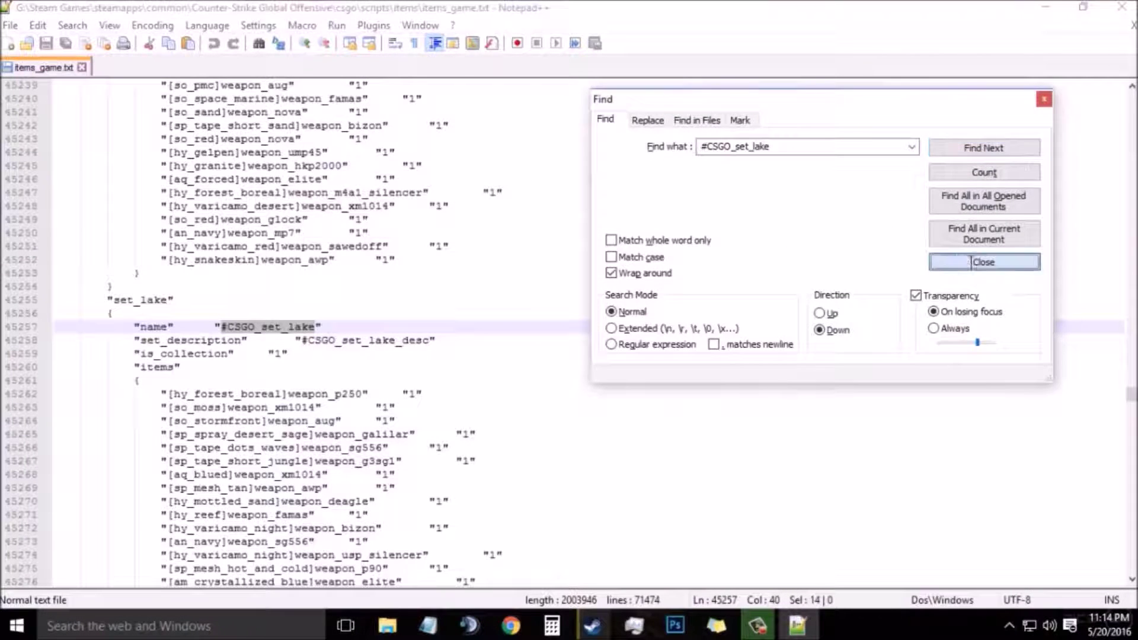
{"action": "scroll", "coordinate": [414, 345], "scroll_direction": "down", "scroll_amount": 2}
Compare with the Steam AWP | Safari Mesh and select the [sp_mesh_tan]weapon_awp entry.
{"action": "left_click", "coordinate": [592, 625]}
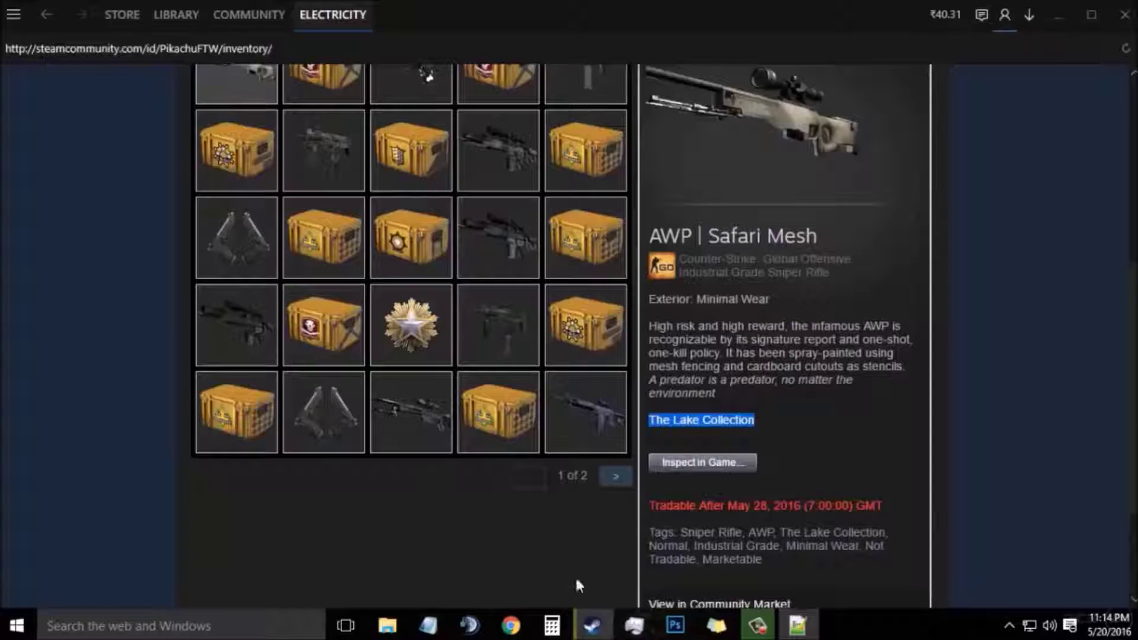
{"action": "left_click", "coordinate": [798, 625]}
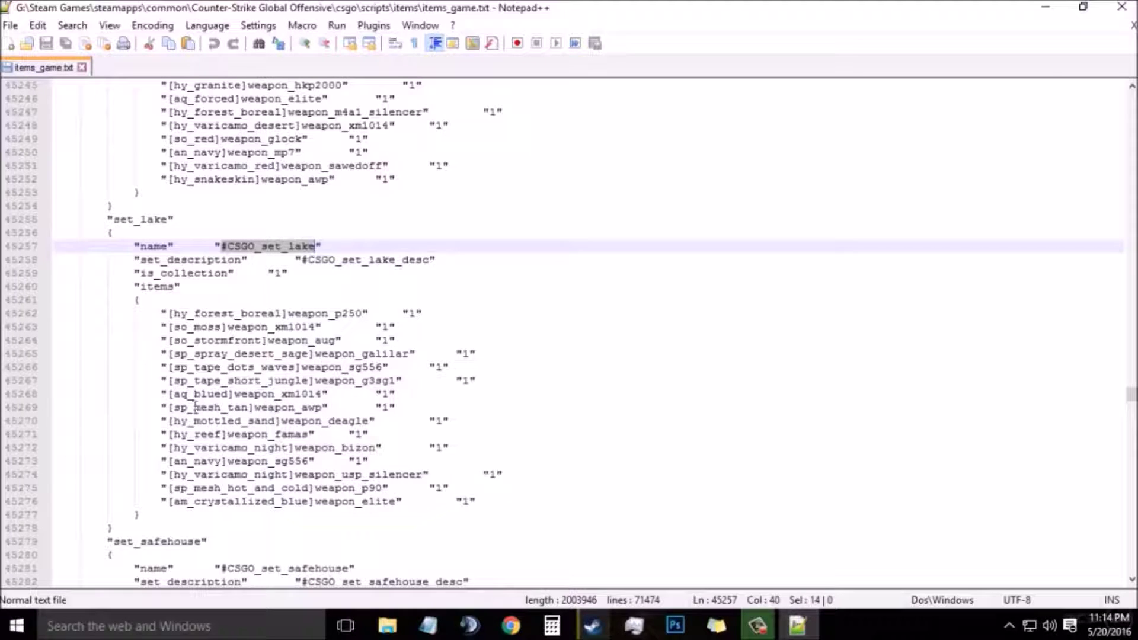
{"action": "left_click_drag", "start_coordinate": [172, 407], "coordinate": [321, 415]}
Copy sp_mesh_tan from the AWP line in the set_lake items list.
{"action": "left_click", "coordinate": [269, 407]}
{"action": "left_click", "coordinate": [323, 419]}
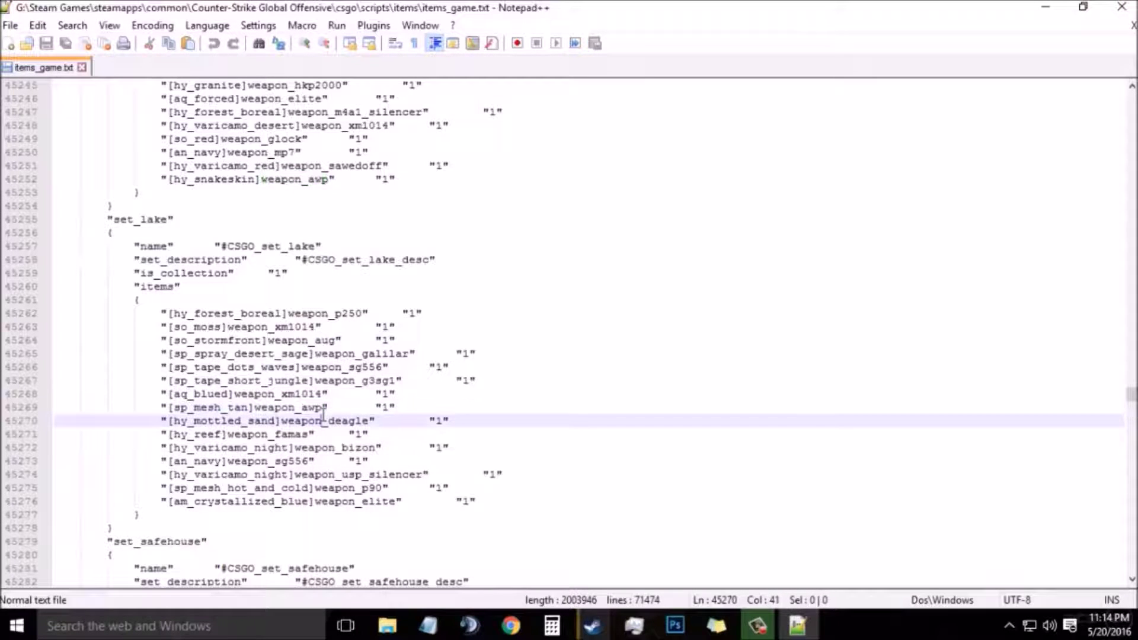
{"action": "left_click_drag", "start_coordinate": [248, 407], "coordinate": [176, 409]}
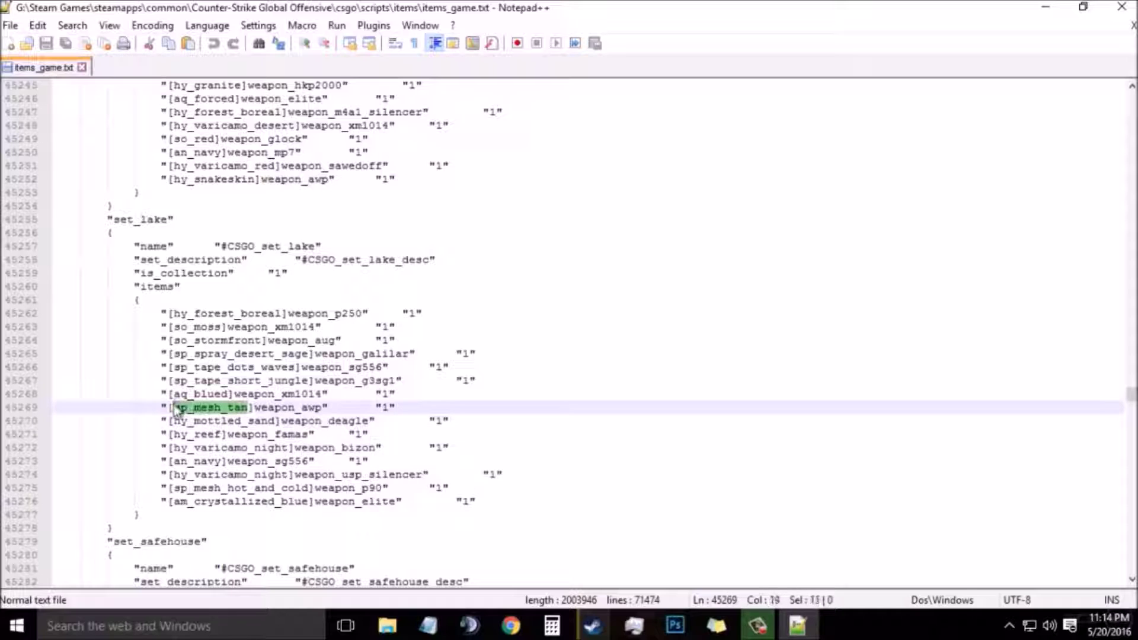
{"action": "right_click", "coordinate": [225, 420]}
{"action": "left_click", "coordinate": [278, 104]}
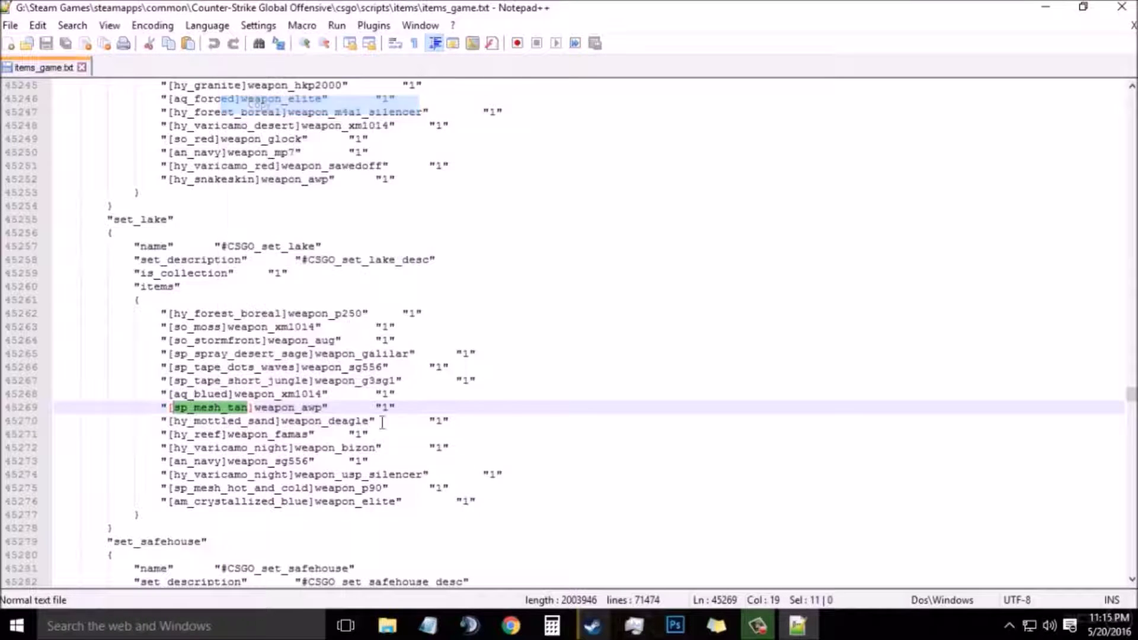
{"action": "key", "text": "alt+Tab"}
{"action": "key", "text": "alt+Tab"}
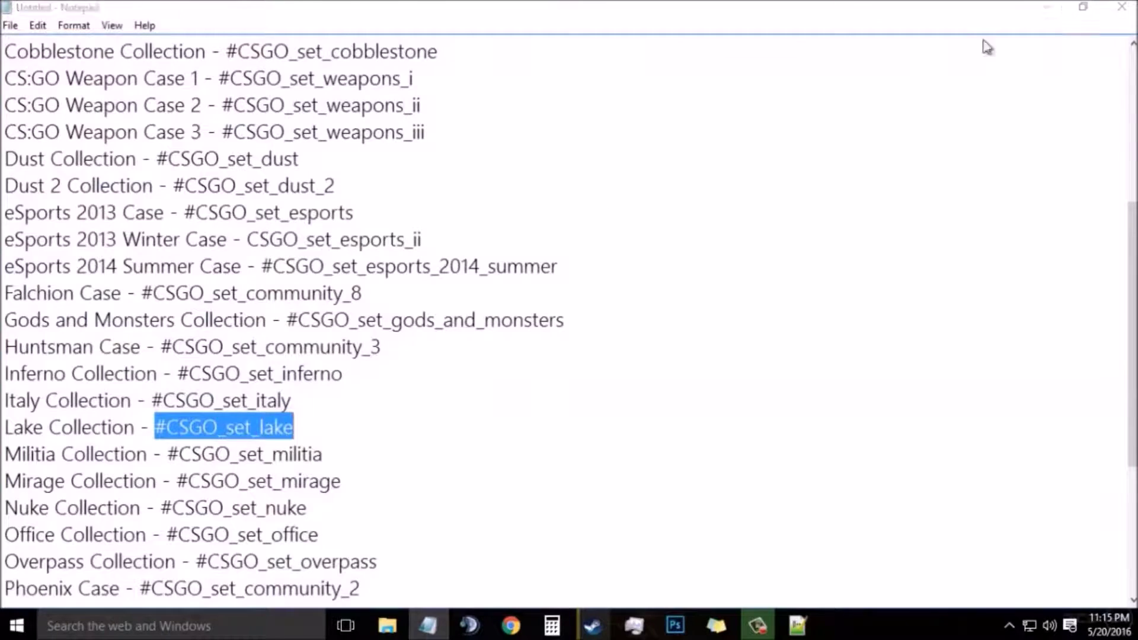
{"action": "left_click", "coordinate": [422, 362]}
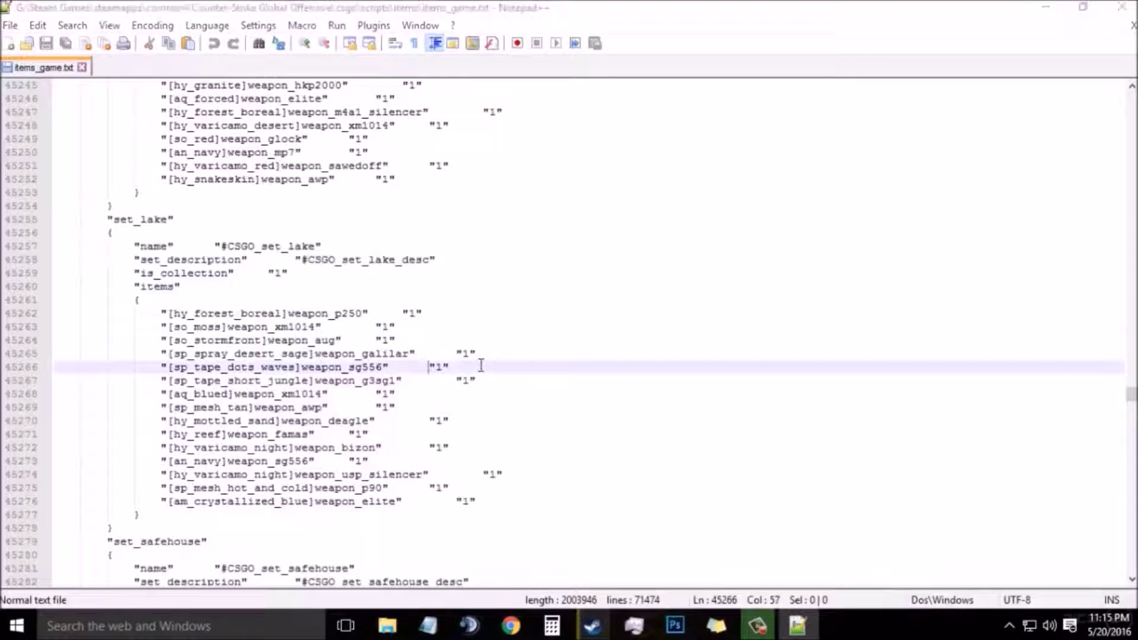
Search upward for sp_mesh_tan until reaching its paint kit definition, number 72.
{"action": "key", "text": "ctrl+f"}
{"action": "key", "text": "ctrl+v"}
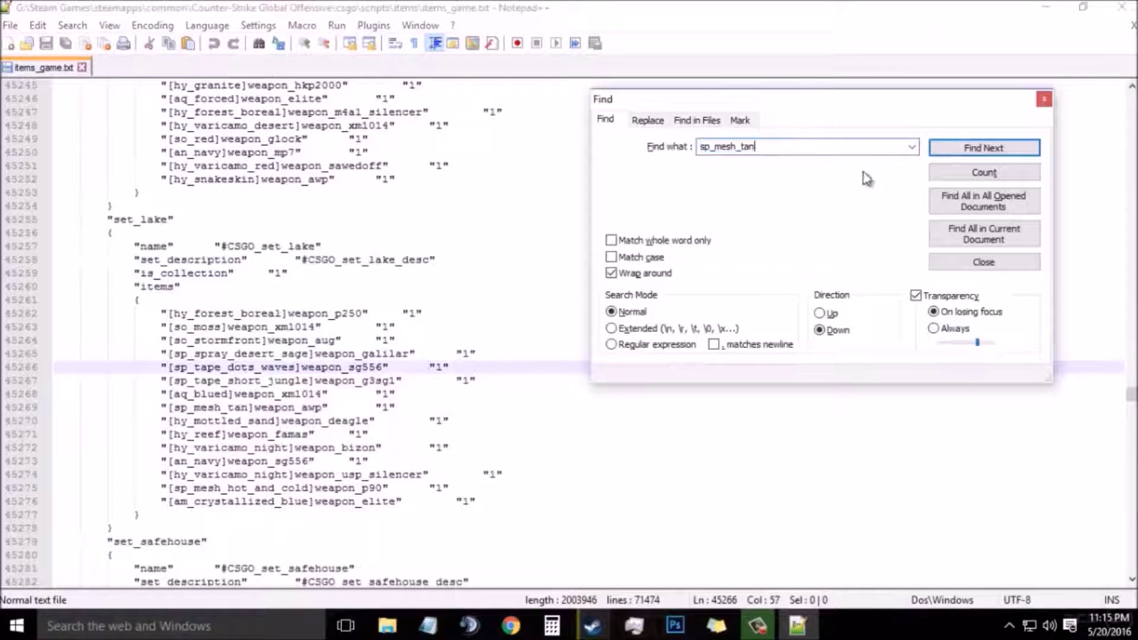
{"action": "left_click", "coordinate": [823, 313]}
{"action": "left_click", "coordinate": [984, 148]}
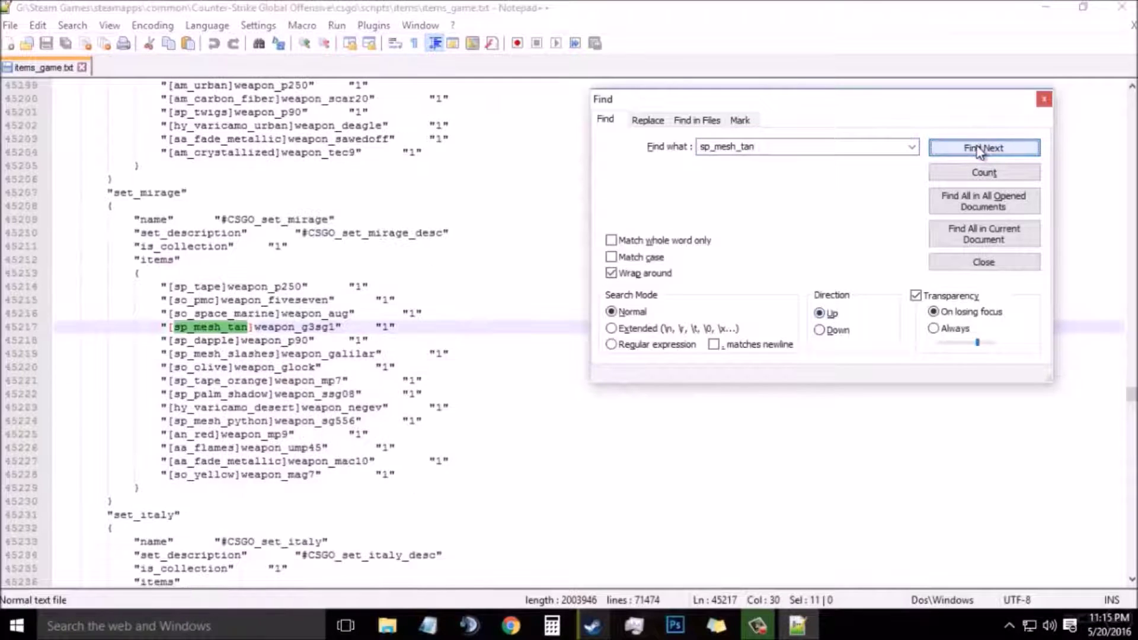
{"action": "left_click", "coordinate": [984, 148]}
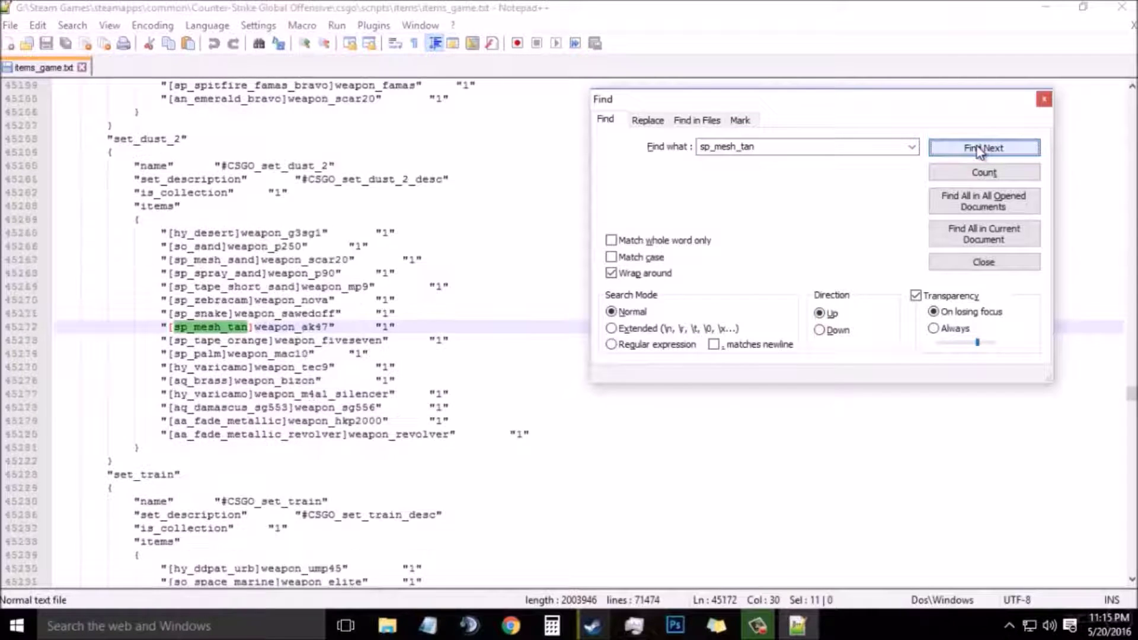
{"action": "left_click", "coordinate": [980, 149]}
{"action": "left_click", "coordinate": [979, 149]}
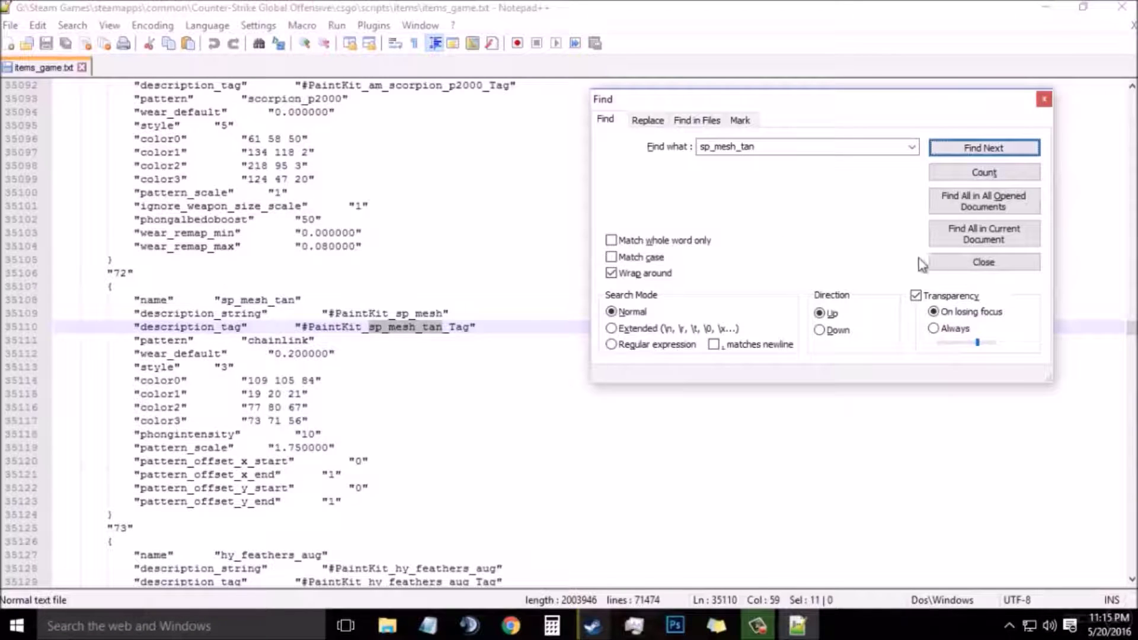
{"action": "left_click", "coordinate": [984, 262]}
{"action": "scroll", "coordinate": [270, 318], "scroll_direction": "down", "scroll_amount": 1}
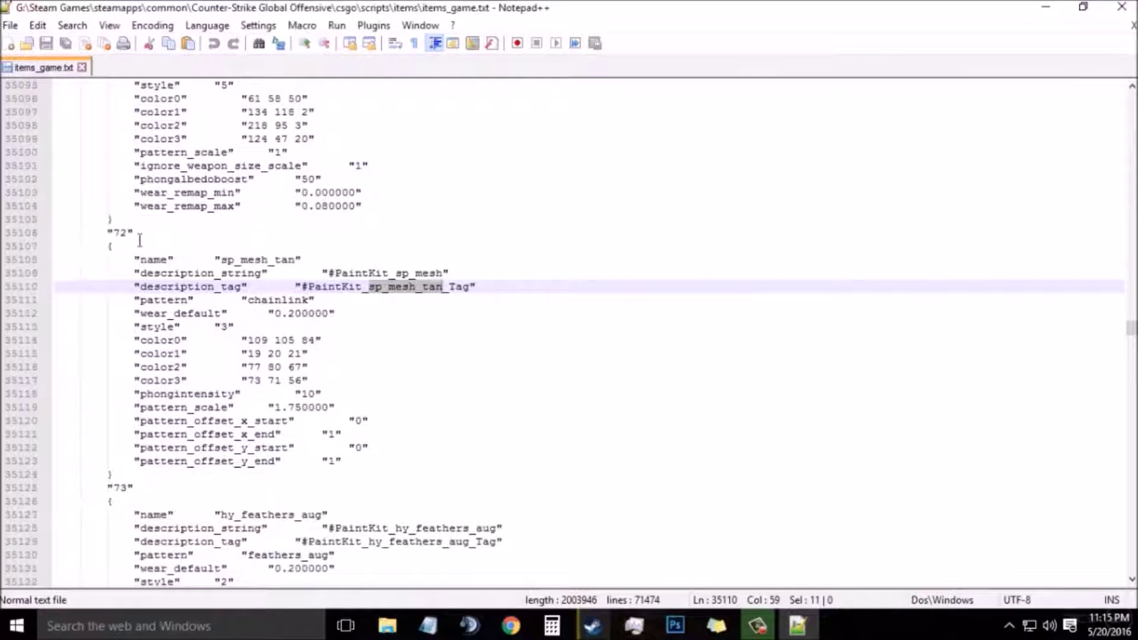
{"action": "mouse_move", "coordinate": [143, 233]}
{"action": "left_mouse_down"}
{"action": "mouse_move", "coordinate": [106, 233]}
{"action": "mouse_move", "coordinate": [131, 237]}
{"action": "left_mouse_up"}
{"action": "left_click", "coordinate": [237, 287]}
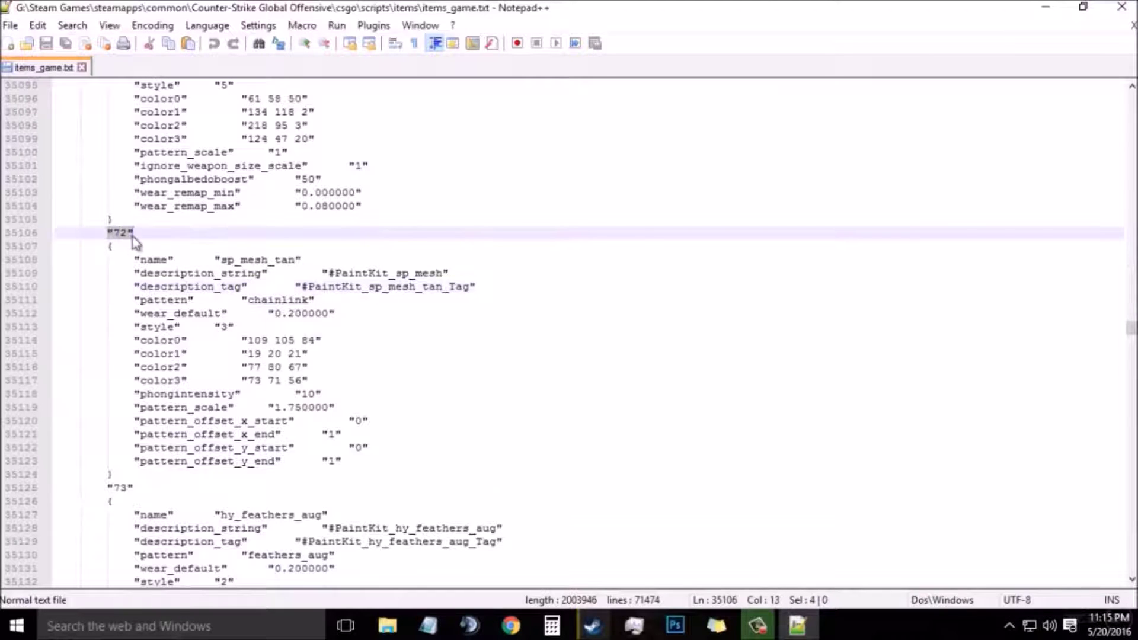
{"action": "left_click", "coordinate": [137, 234]}
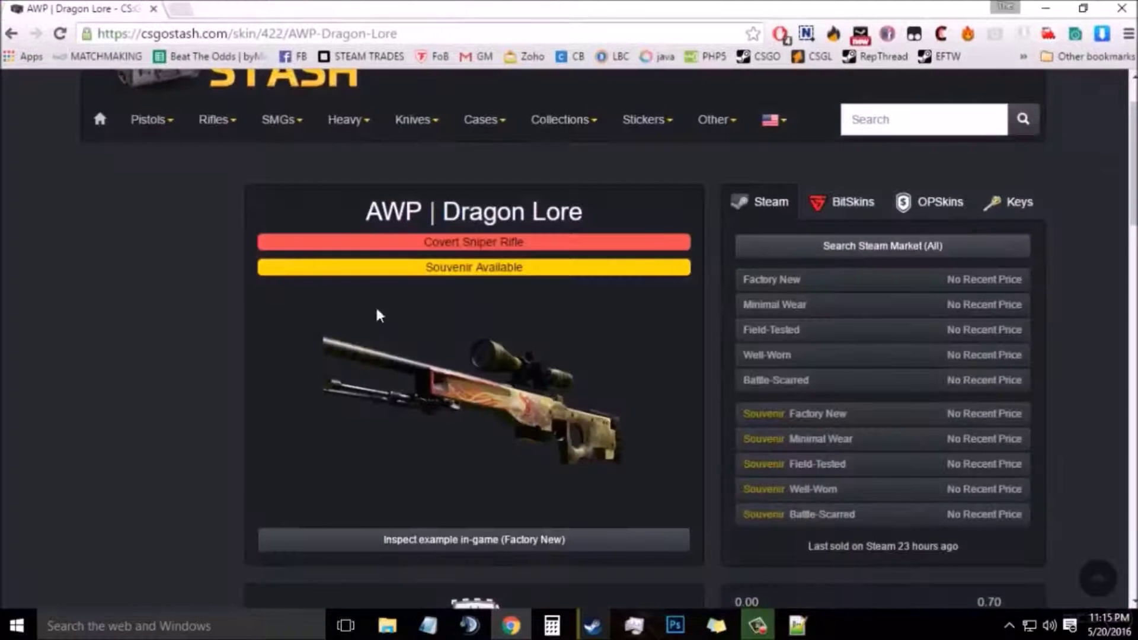
Highlight The Cobblestone Collection on the CSGOStash Dragon Lore page, then view the Notepad code list.
{"action": "scroll", "coordinate": [274, 225], "scroll_direction": "down", "scroll_amount": 2}
{"action": "scroll", "coordinate": [418, 252], "scroll_direction": "up", "scroll_amount": 1}
{"action": "scroll", "coordinate": [391, 278], "scroll_direction": "up", "scroll_amount": 2}
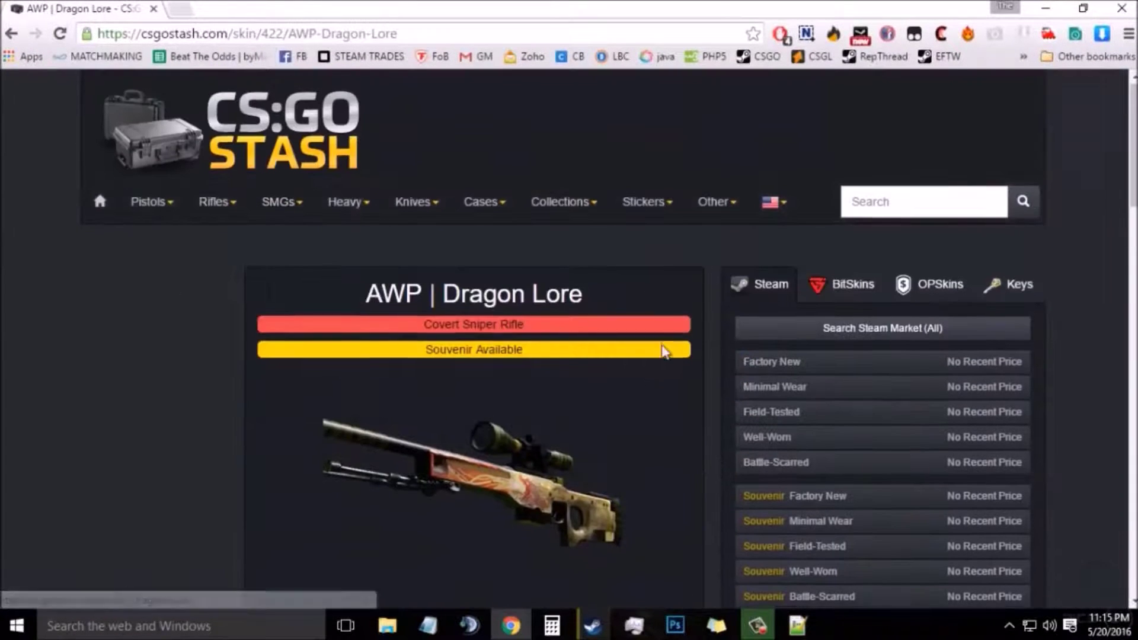
{"action": "scroll", "coordinate": [652, 356], "scroll_direction": "down", "scroll_amount": 5}
{"action": "left_click_drag", "start_coordinate": [594, 458], "coordinate": [556, 444]}
{"action": "left_click", "coordinate": [560, 442]}
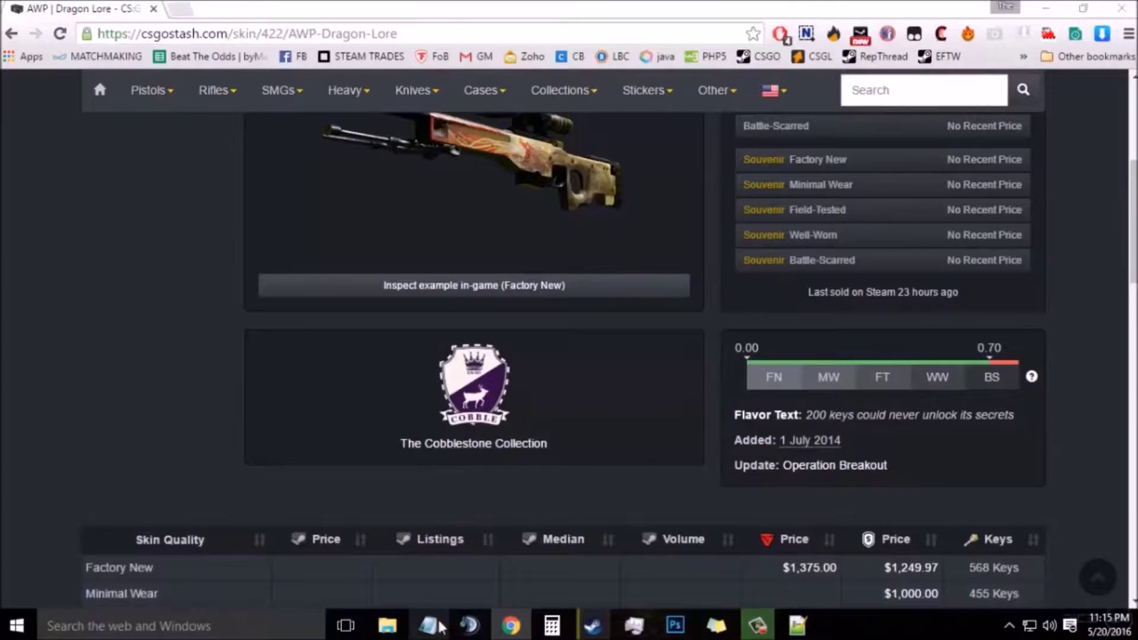
{"action": "key", "text": "alt+Tab"}
{"action": "scroll", "coordinate": [233, 368], "scroll_direction": "down", "scroll_amount": 3}
{"action": "scroll", "coordinate": [216, 389], "scroll_direction": "up", "scroll_amount": 3}
{"action": "scroll", "coordinate": [216, 389], "scroll_direction": "up", "scroll_amount": 4}
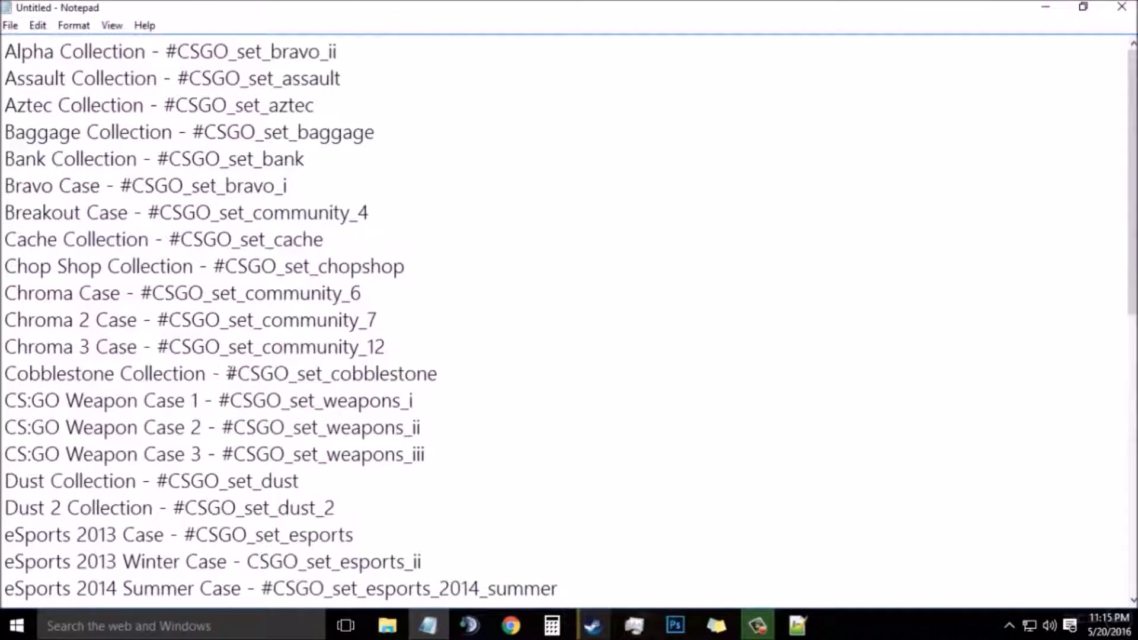
Copy the #CSGO_set_cobblestone code from the Notepad list and return to items_game.txt.
{"action": "left_click_drag", "start_coordinate": [225, 374], "coordinate": [437, 373]}
{"action": "right_click", "coordinate": [416, 377]}
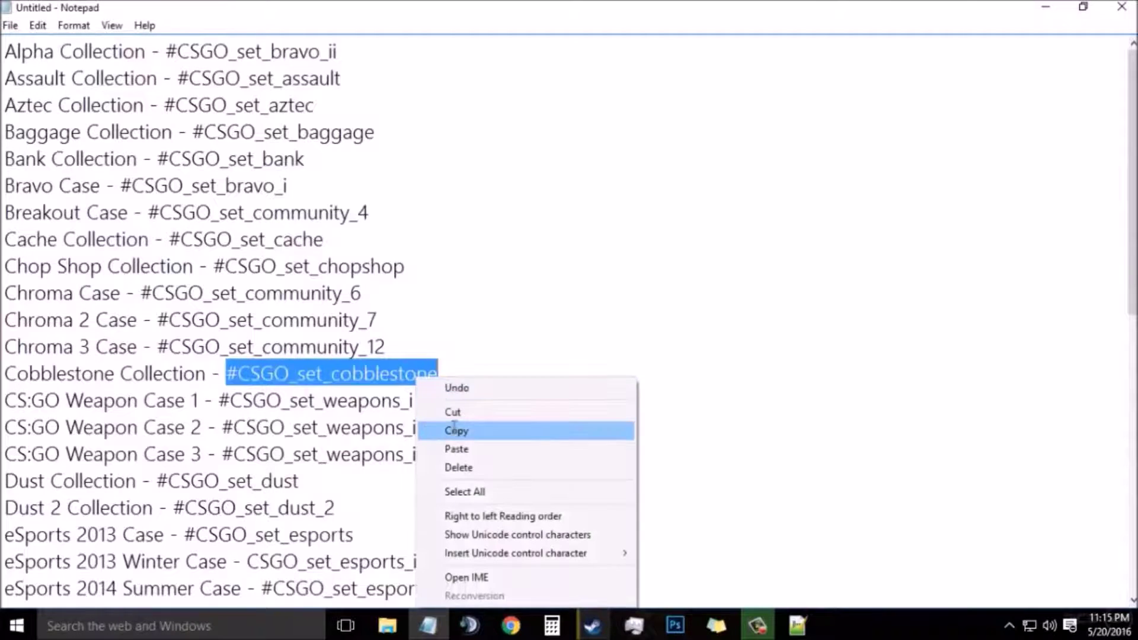
{"action": "left_click", "coordinate": [455, 430]}
{"action": "left_click", "coordinate": [798, 626]}
{"action": "left_click", "coordinate": [559, 382]}
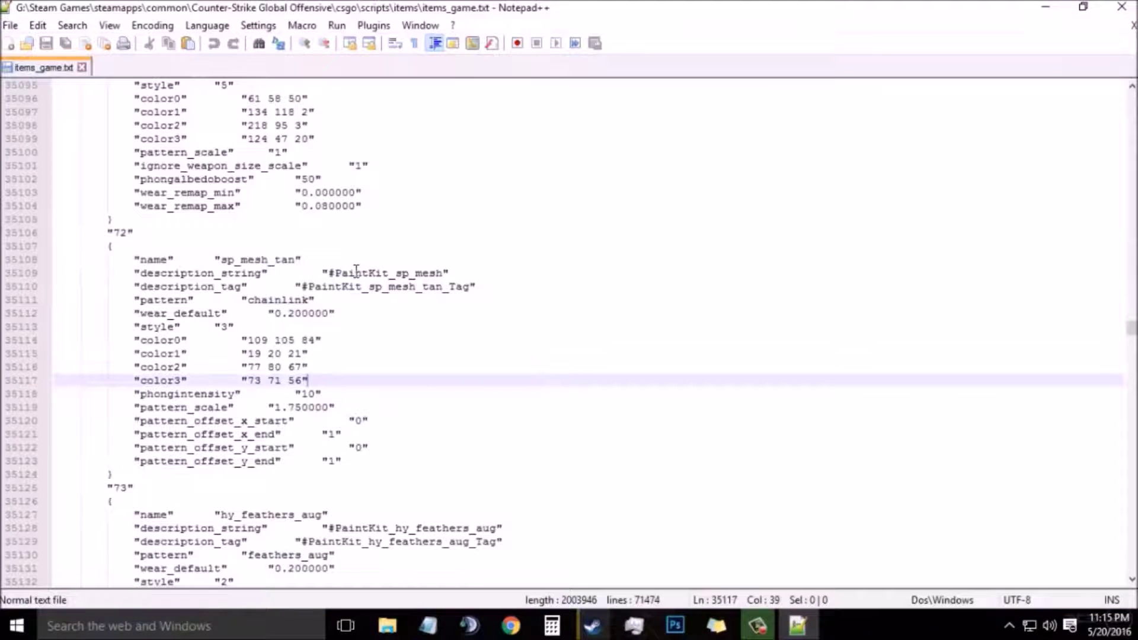
Search for #CSGO_set_cobblestone until the set_cobblestone block with cu_medieval_dragon_awp appears.
{"action": "key", "text": "ctrl+f"}
{"action": "key", "text": "ctrl+v"}
{"action": "left_click", "coordinate": [1008, 147]}
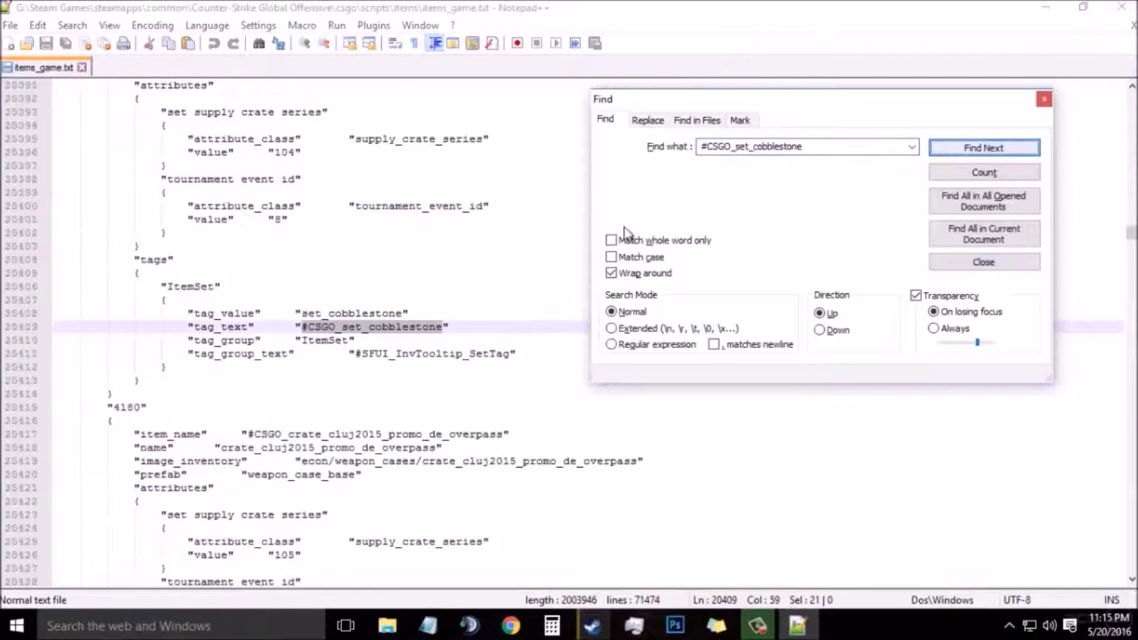
{"action": "left_click", "coordinate": [970, 153]}
{"action": "left_click", "coordinate": [970, 156]}
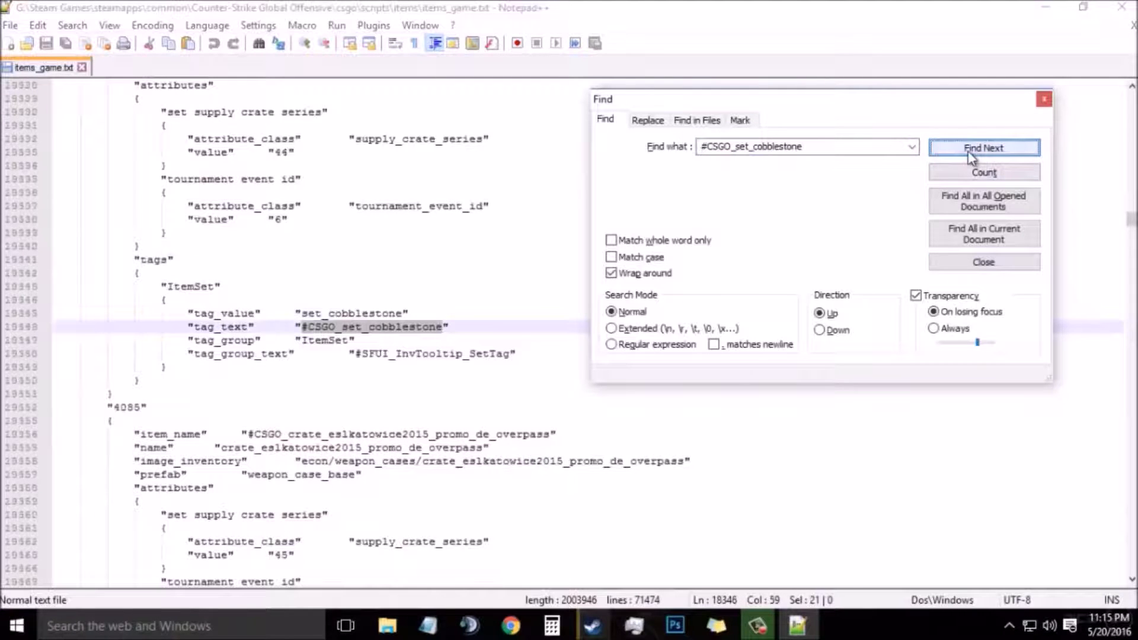
{"action": "left_click", "coordinate": [972, 156]}
{"action": "left_click", "coordinate": [973, 157]}
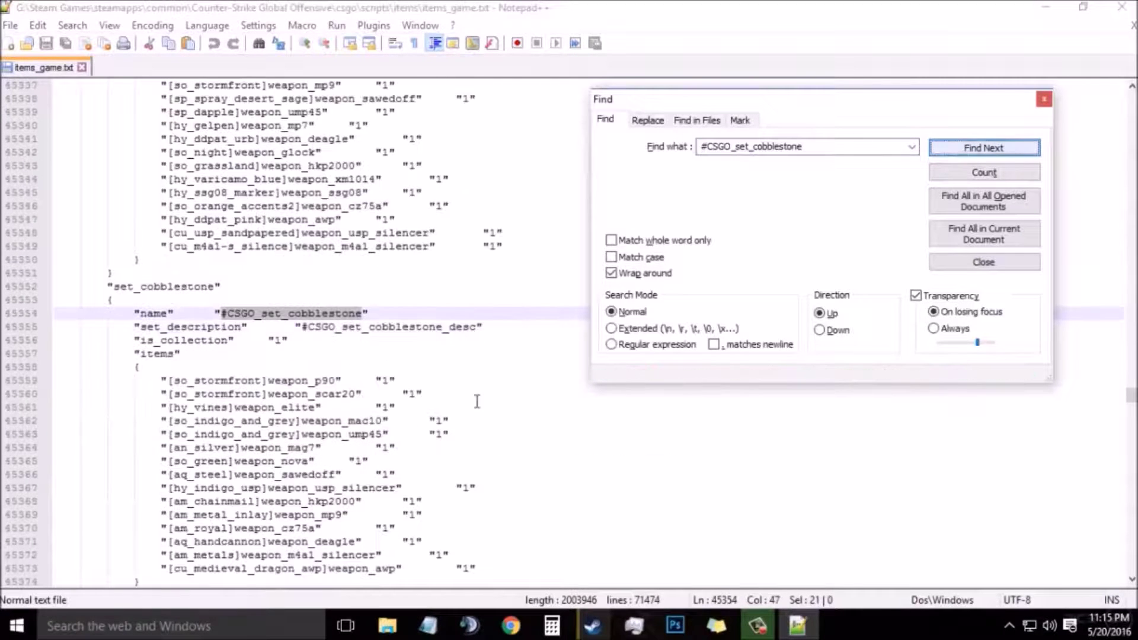
{"action": "scroll", "coordinate": [350, 456], "scroll_direction": "down", "scroll_amount": 2}
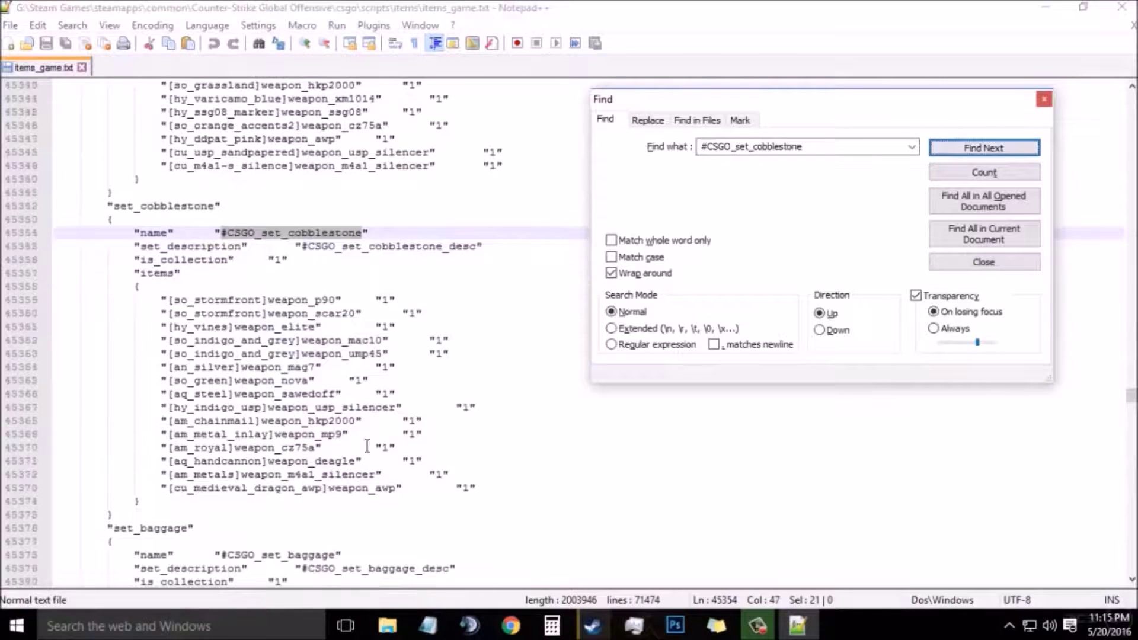
{"action": "left_click", "coordinate": [954, 265]}
{"action": "scroll", "coordinate": [511, 379], "scroll_direction": "down", "scroll_amount": 1}
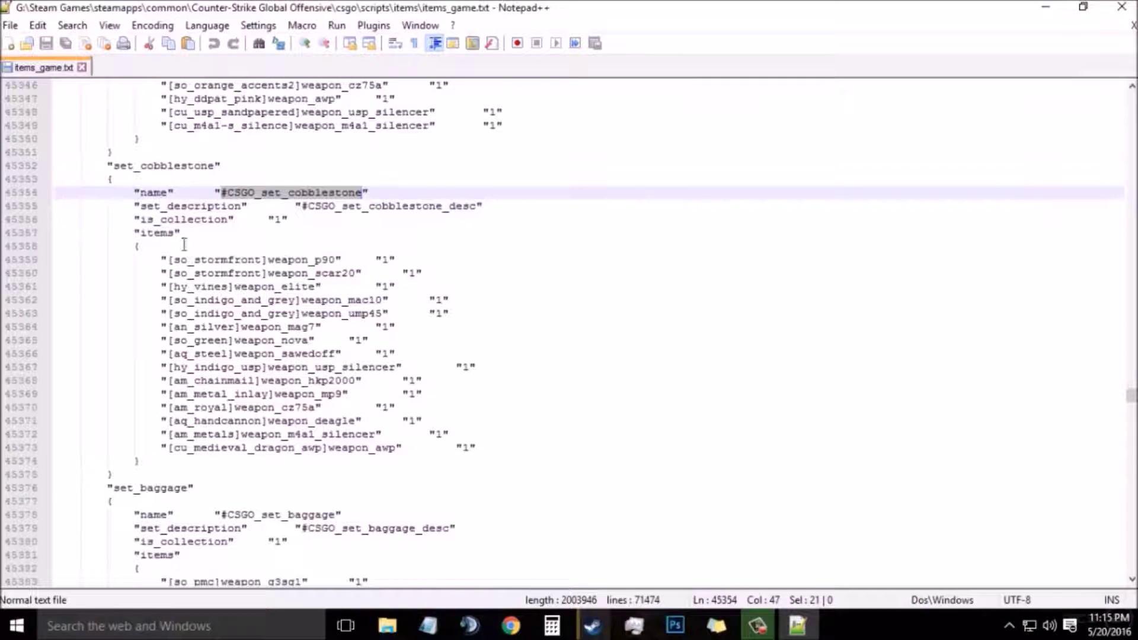
Copy cu_medieval_dragon_awp from the set_cobblestone items list.
{"action": "left_click_drag", "start_coordinate": [328, 448], "coordinate": [396, 449]}
{"action": "left_click_drag", "start_coordinate": [321, 448], "coordinate": [177, 455]}
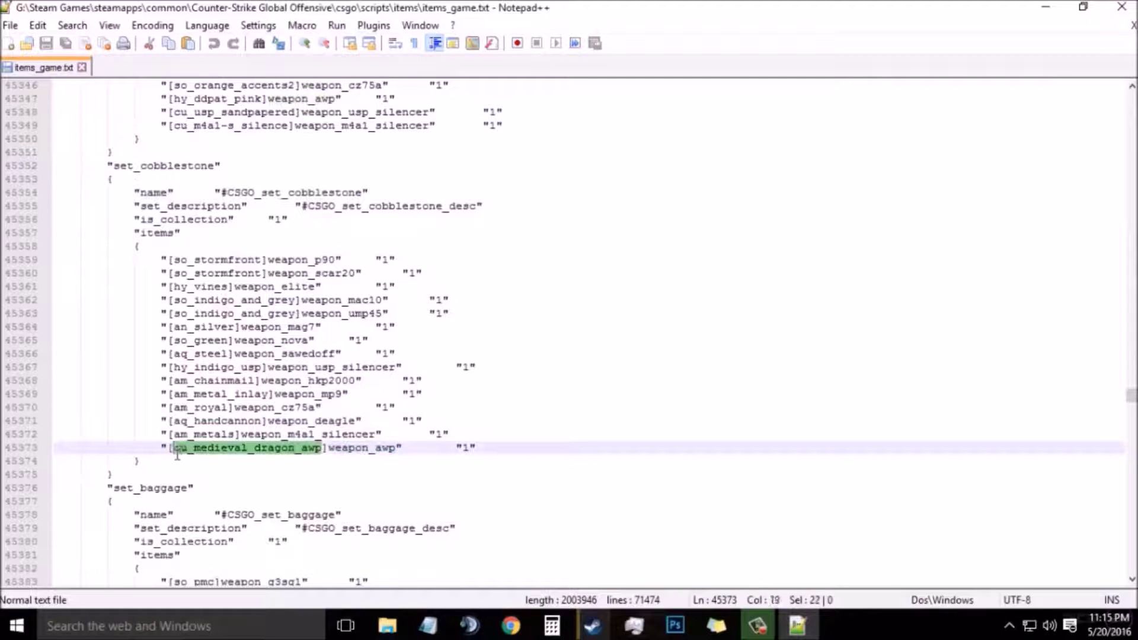
{"action": "right_click", "coordinate": [228, 455]}
{"action": "left_click", "coordinate": [298, 144]}
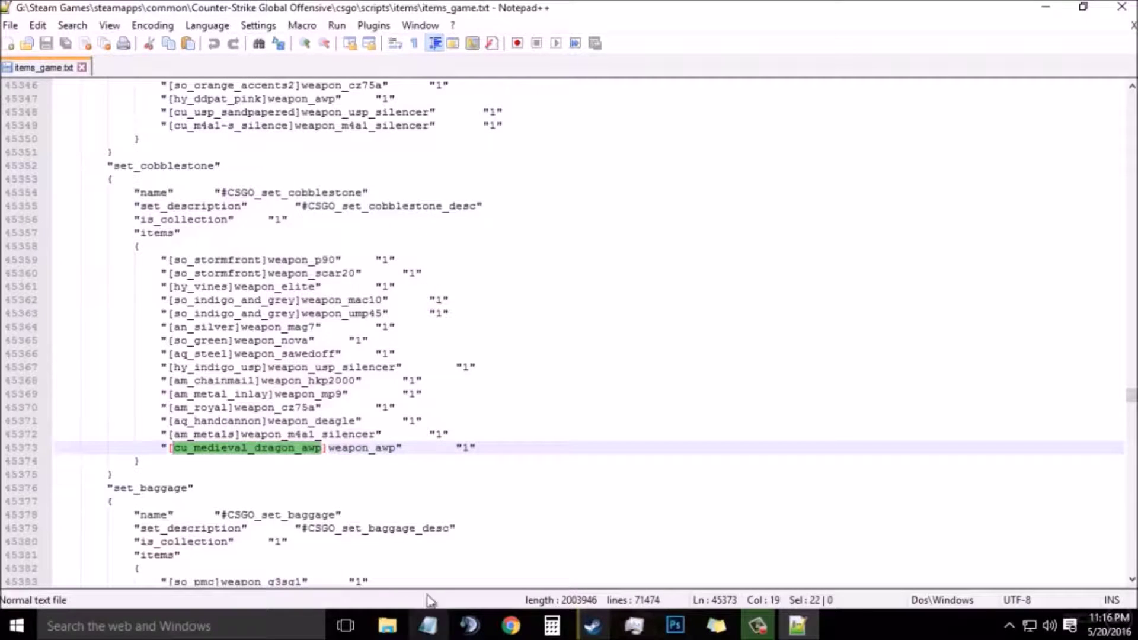
{"action": "left_click", "coordinate": [457, 408]}
Search for cu_medieval_dragon_awp to reach paint kit 344 and place the caret after it.
{"action": "key", "text": "ctrl+f"}
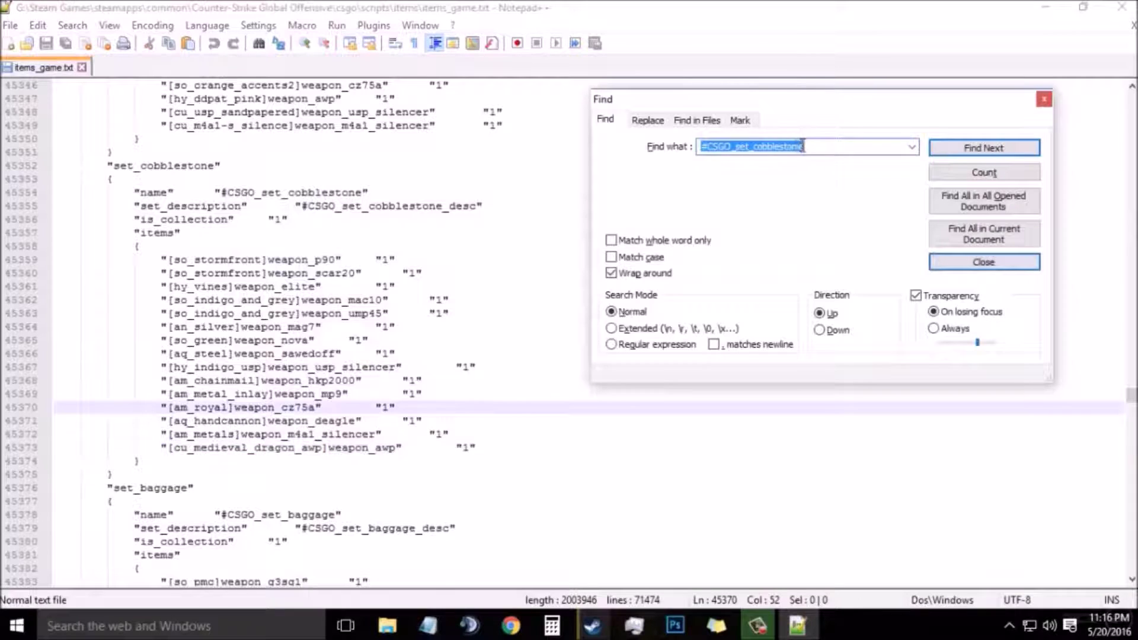
{"action": "key", "text": "ctrl+v"}
{"action": "left_click", "coordinate": [958, 148]}
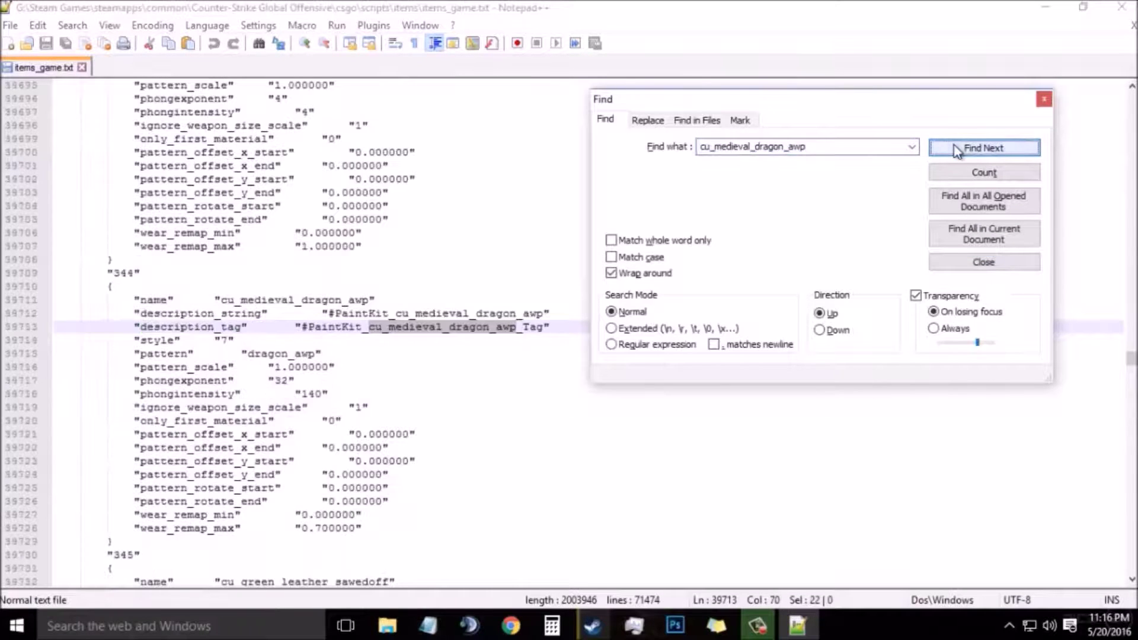
{"action": "left_click", "coordinate": [978, 263]}
{"action": "scroll", "coordinate": [507, 355], "scroll_direction": "down", "scroll_amount": 1}
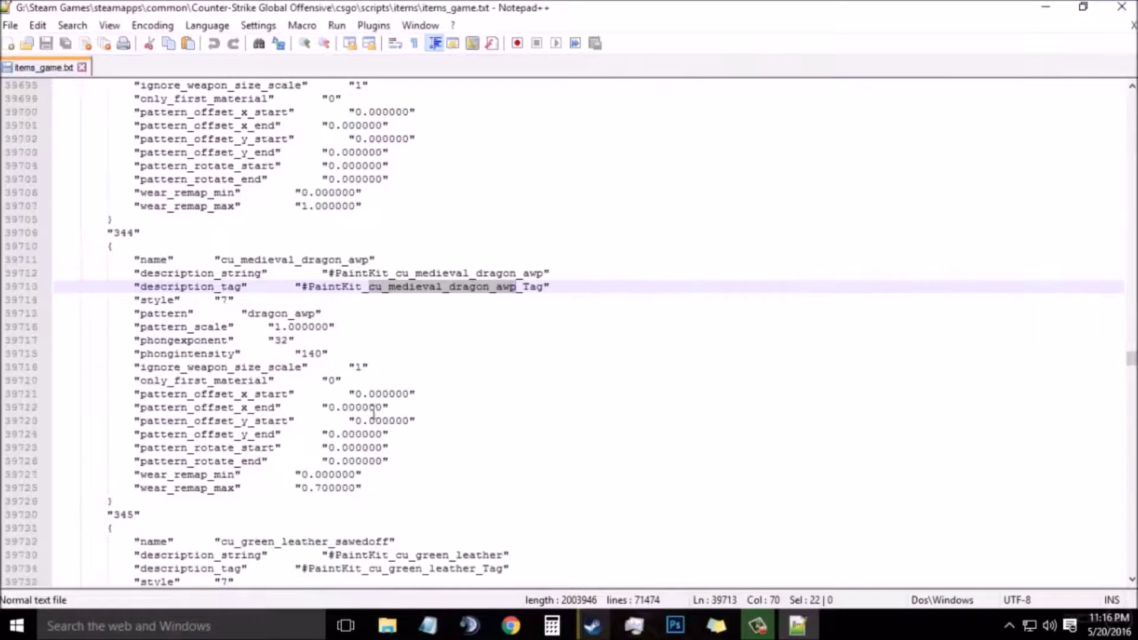
{"action": "left_click", "coordinate": [118, 503]}
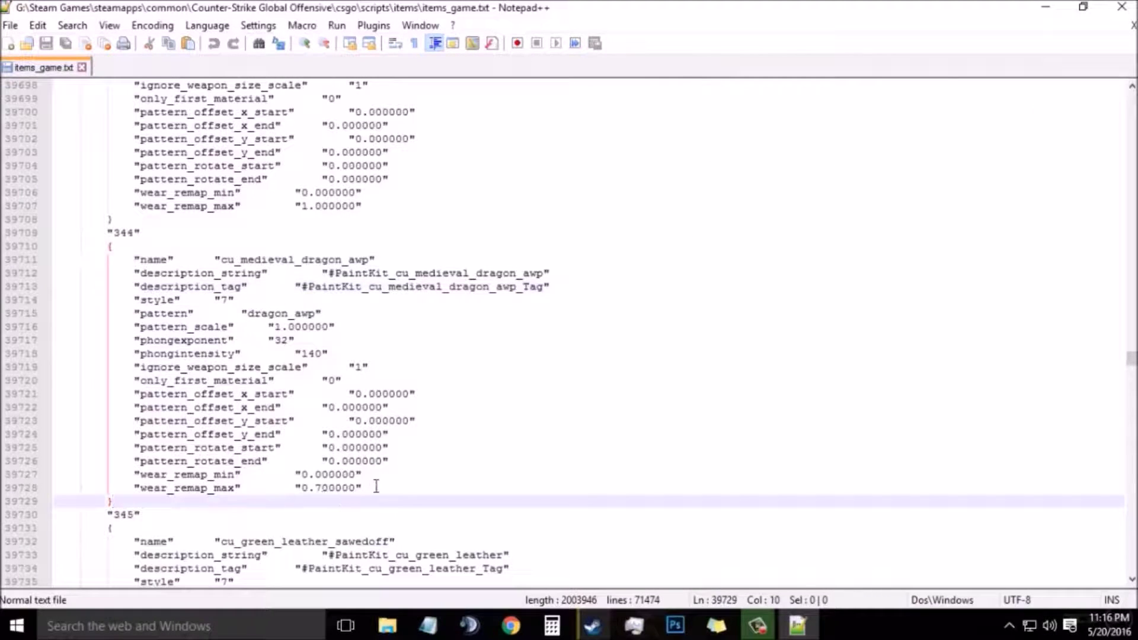
Copy kit 344's Dragon Lore lines from style through wear_remap_max.
{"action": "left_click_drag", "start_coordinate": [361, 487], "coordinate": [77, 299]}
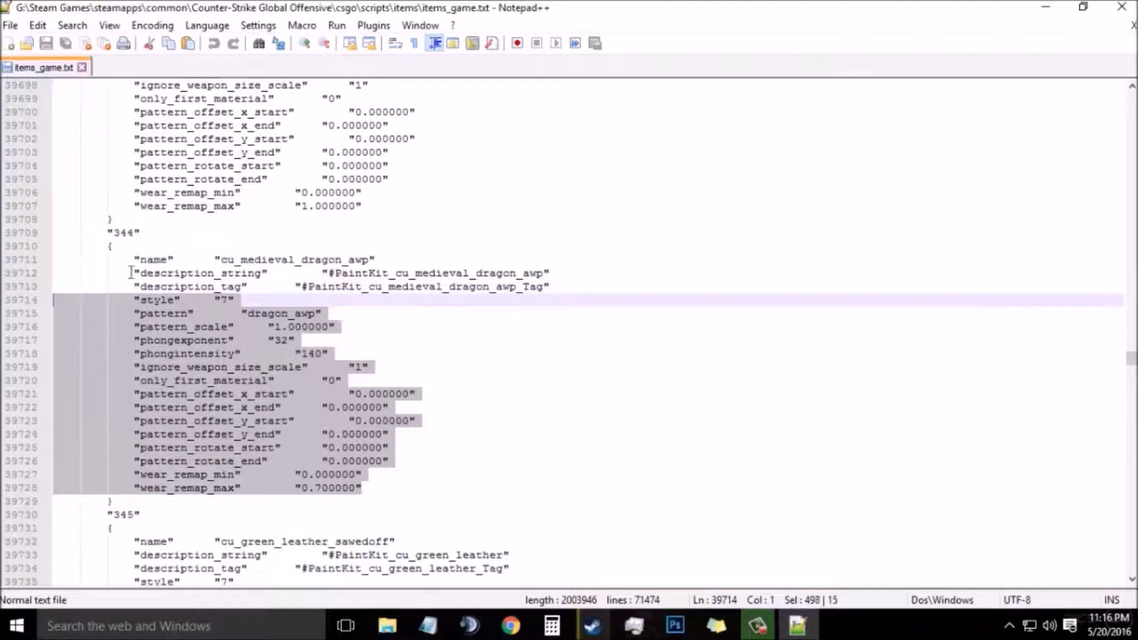
{"action": "right_click", "coordinate": [190, 303]}
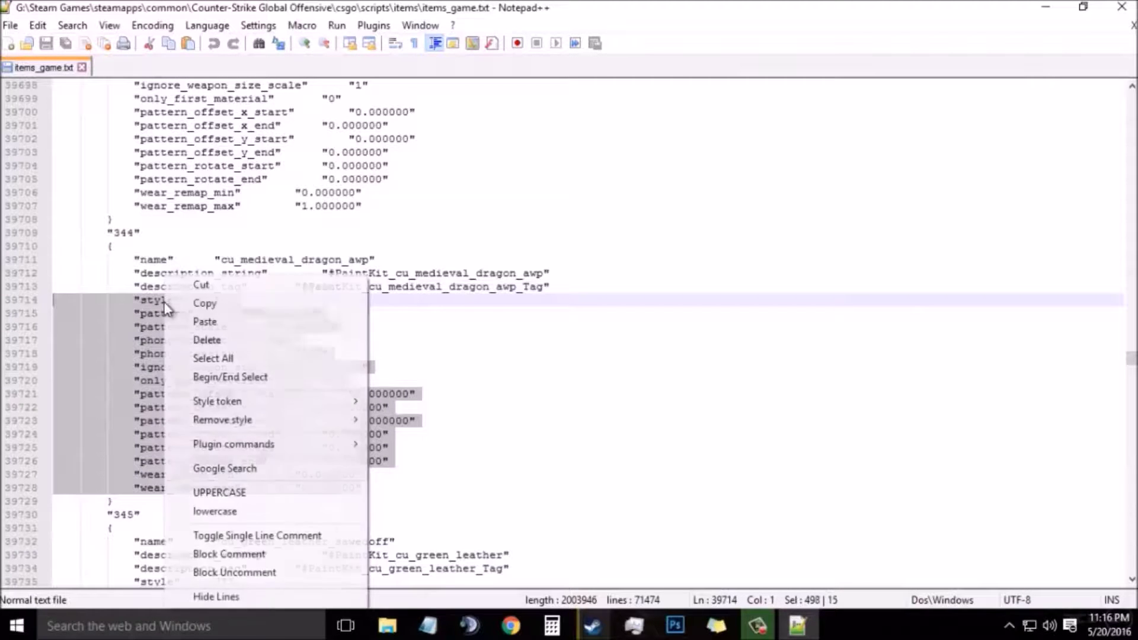
{"action": "left_click", "coordinate": [197, 303]}
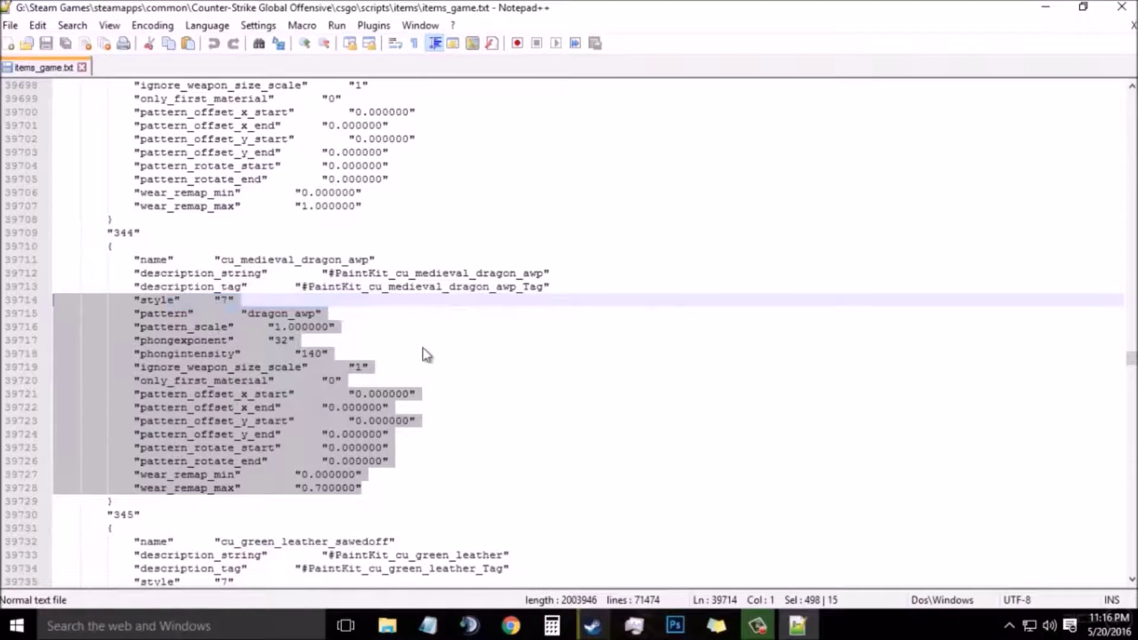
Search for "72" to jump to the Safari Mesh paint kit.
{"action": "key", "text": "ctrl+f"}
{"action": "left_click", "coordinate": [763, 146]}
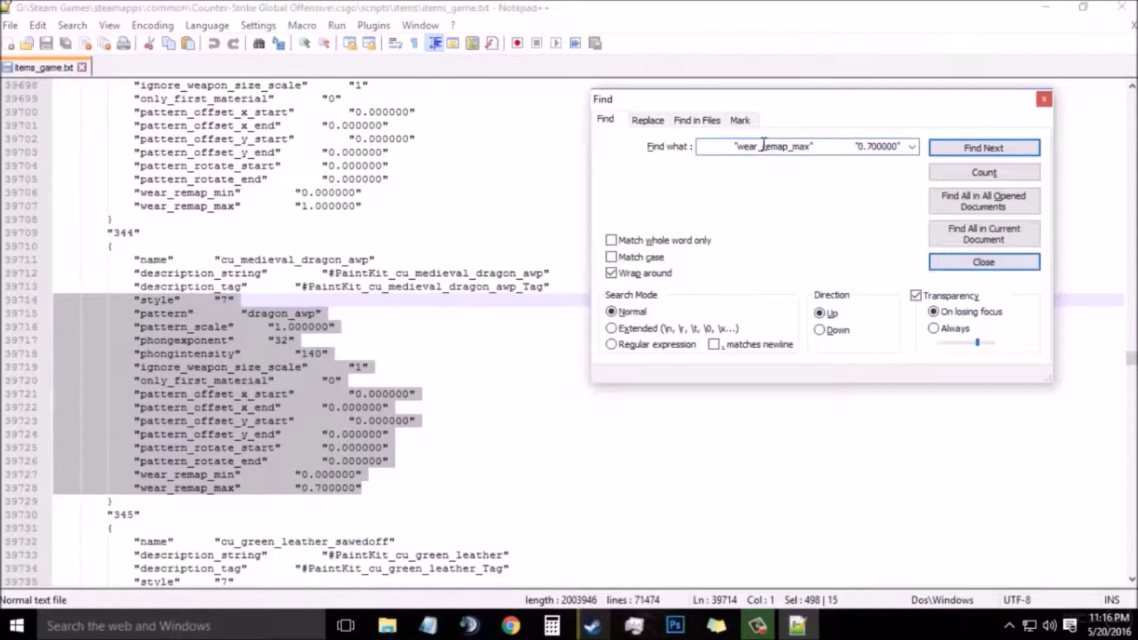
{"action": "key", "text": "ctrl+a"}
{"action": "type", "text": "\""}
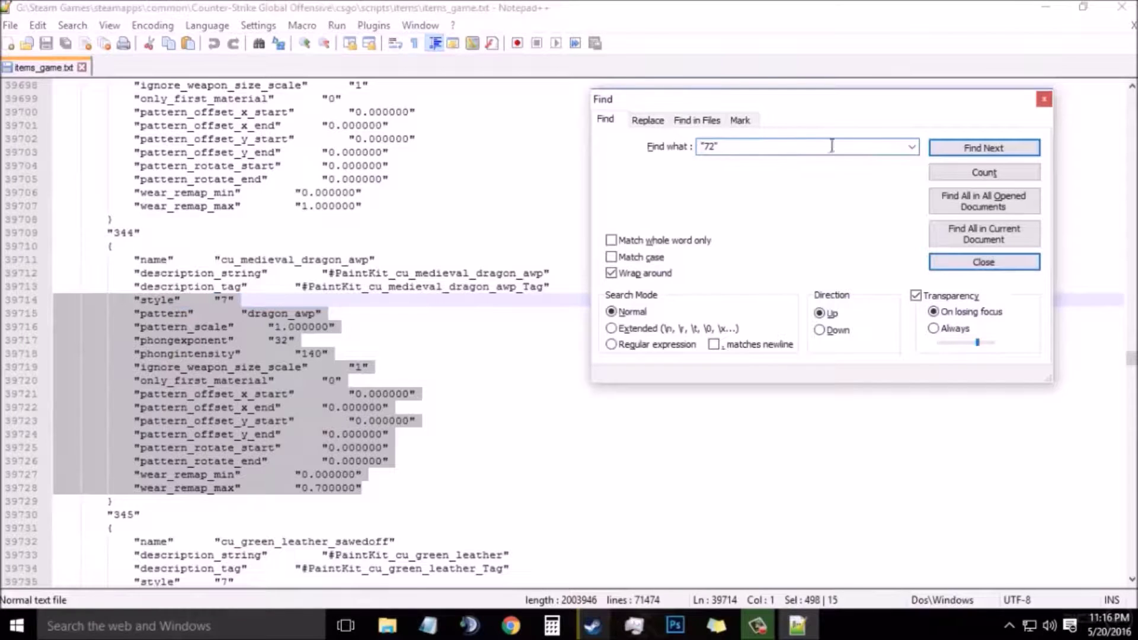
{"action": "left_click", "coordinate": [982, 148]}
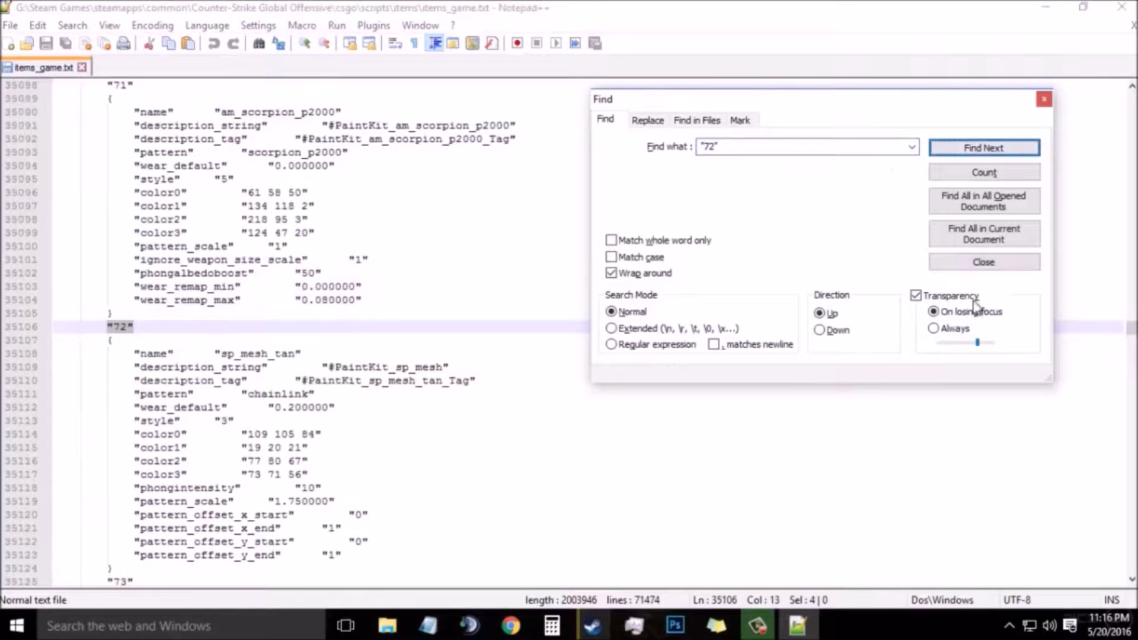
{"action": "left_click", "coordinate": [984, 262]}
Paste the Dragon Lore settings over kit 72's style-to-offset lines.
{"action": "scroll", "coordinate": [356, 421], "scroll_direction": "down", "scroll_amount": 1}
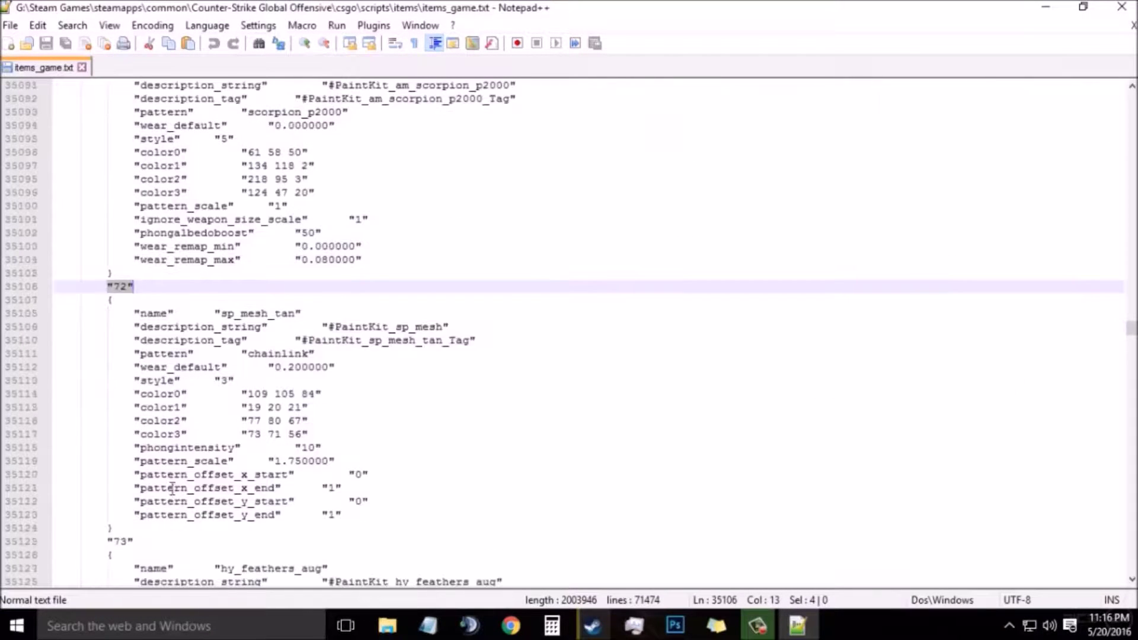
{"action": "left_click", "coordinate": [140, 530]}
{"action": "left_click_drag", "start_coordinate": [341, 515], "coordinate": [67, 354]}
{"action": "key", "text": "ctrl+v"}
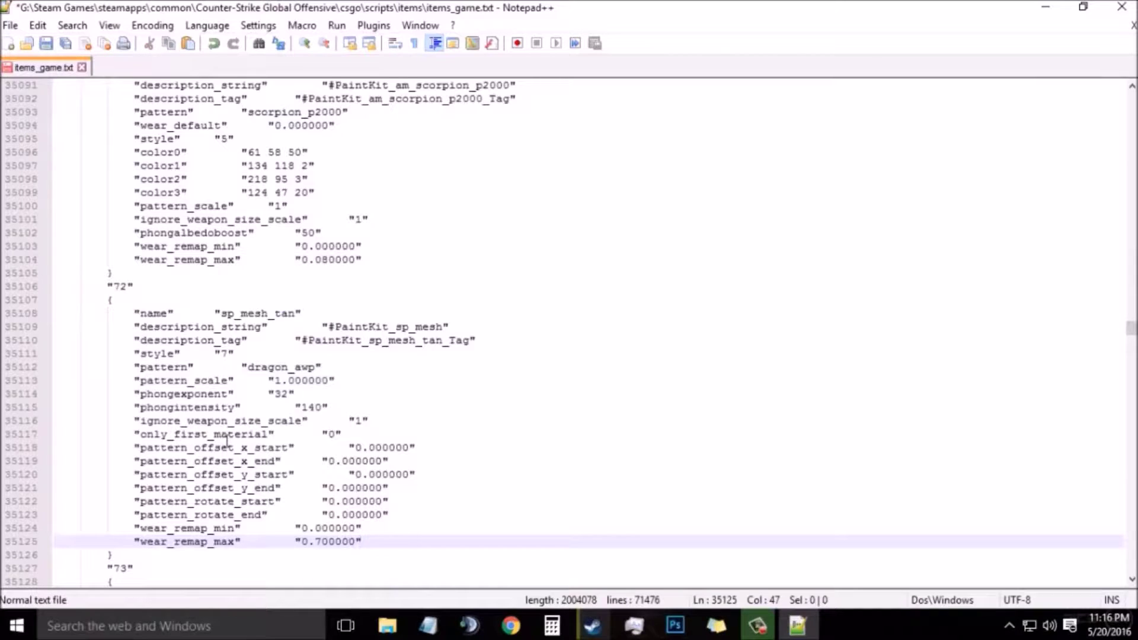
{"action": "left_click", "coordinate": [11, 25]}
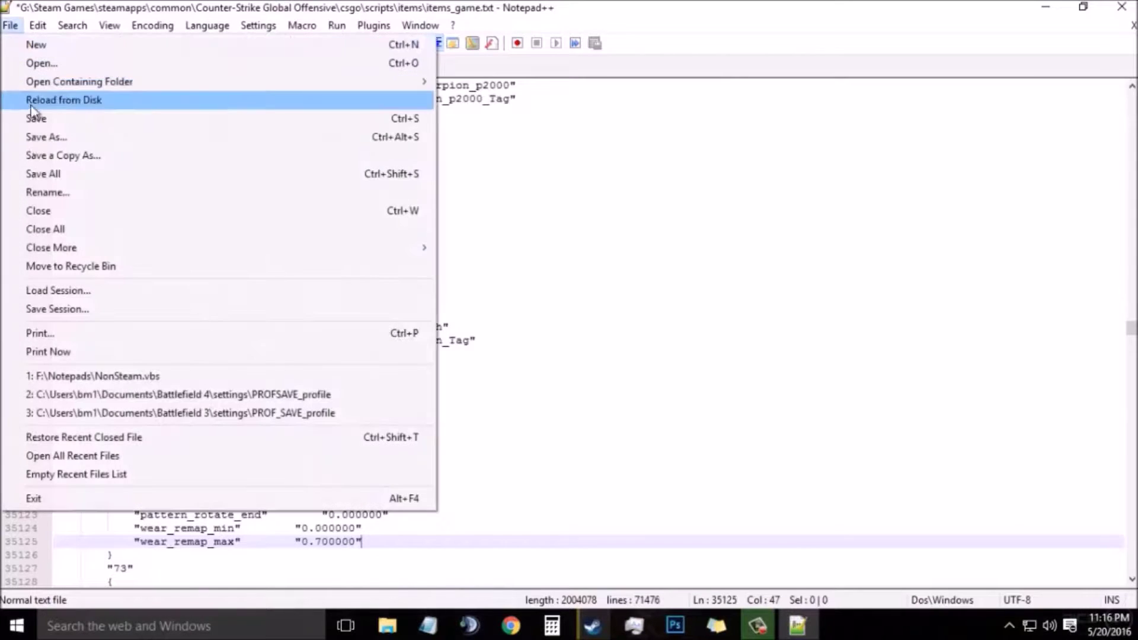
Save and close items_game.txt, then minimize Notepad, Chrome, Steam and File Explorer.
{"action": "left_click", "coordinate": [30, 114]}
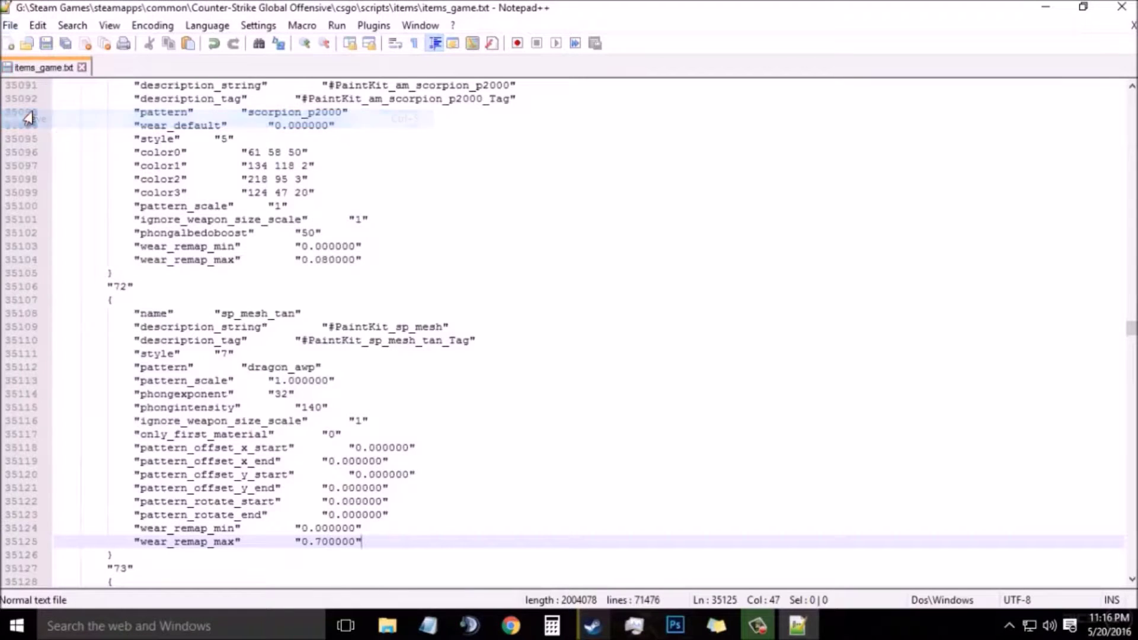
{"action": "left_click", "coordinate": [1130, 9]}
{"action": "left_click", "coordinate": [1047, 8]}
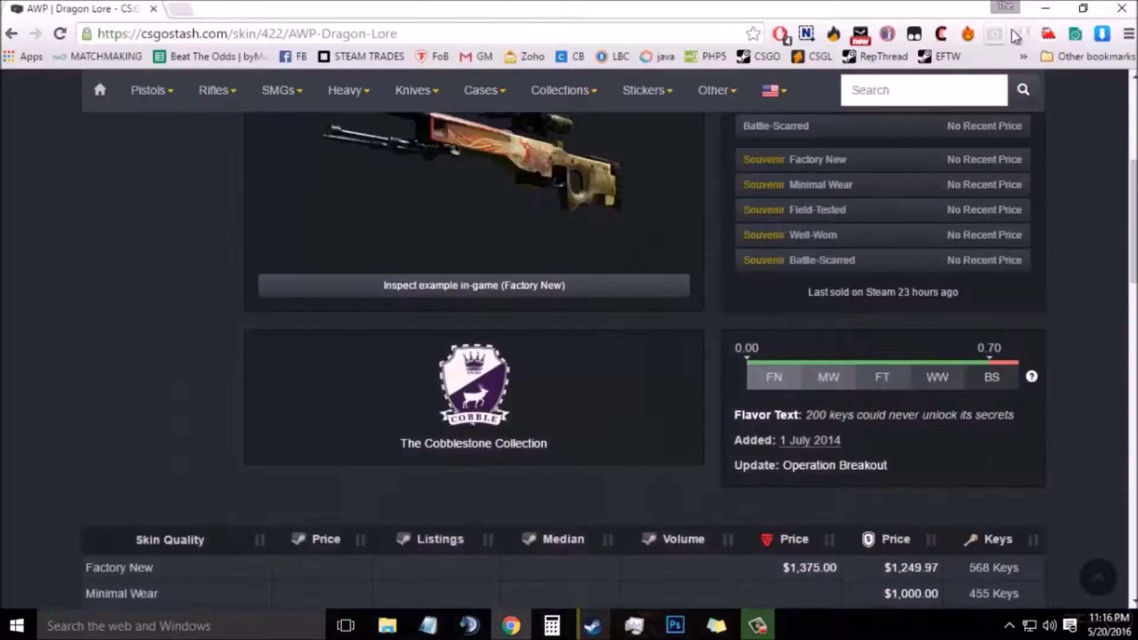
{"action": "left_click", "coordinate": [1045, 9]}
{"action": "left_click", "coordinate": [1057, 16]}
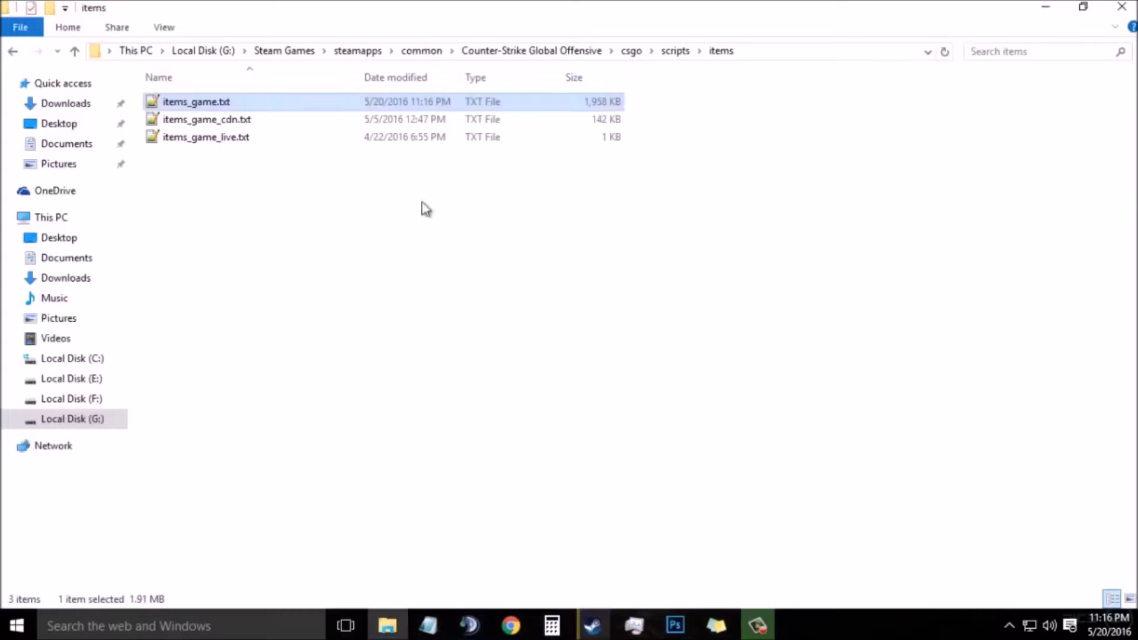
{"action": "left_click", "coordinate": [1044, 8]}
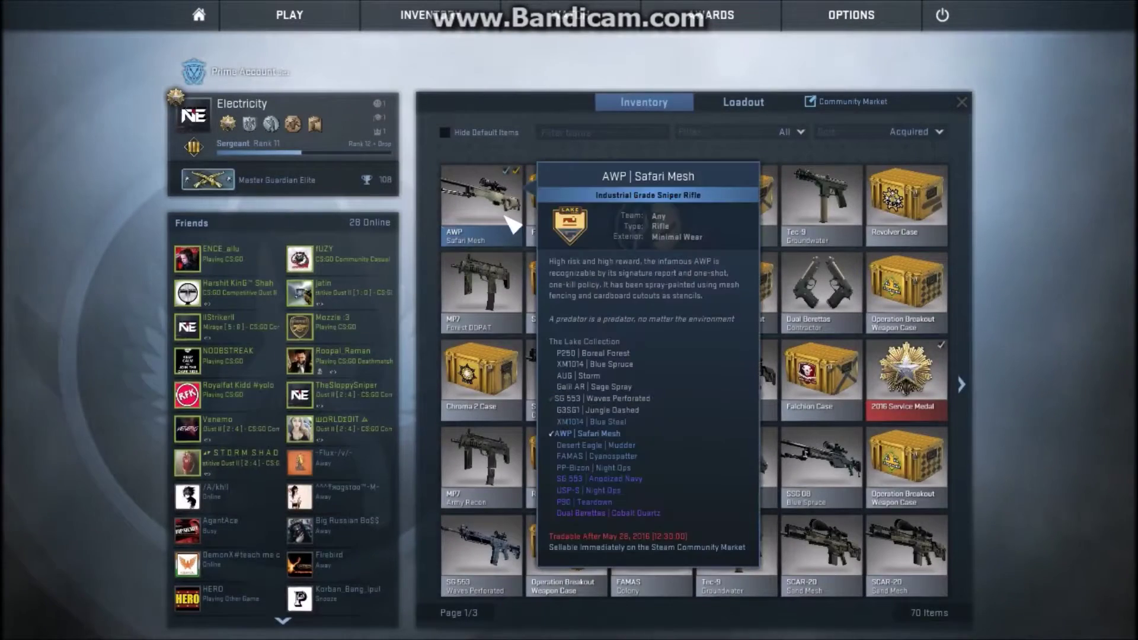
Inspect the AWP | Safari Mesh from the CS:GO inventory.
{"action": "left_click", "coordinate": [502, 201]}
{"action": "left_click", "coordinate": [508, 212]}
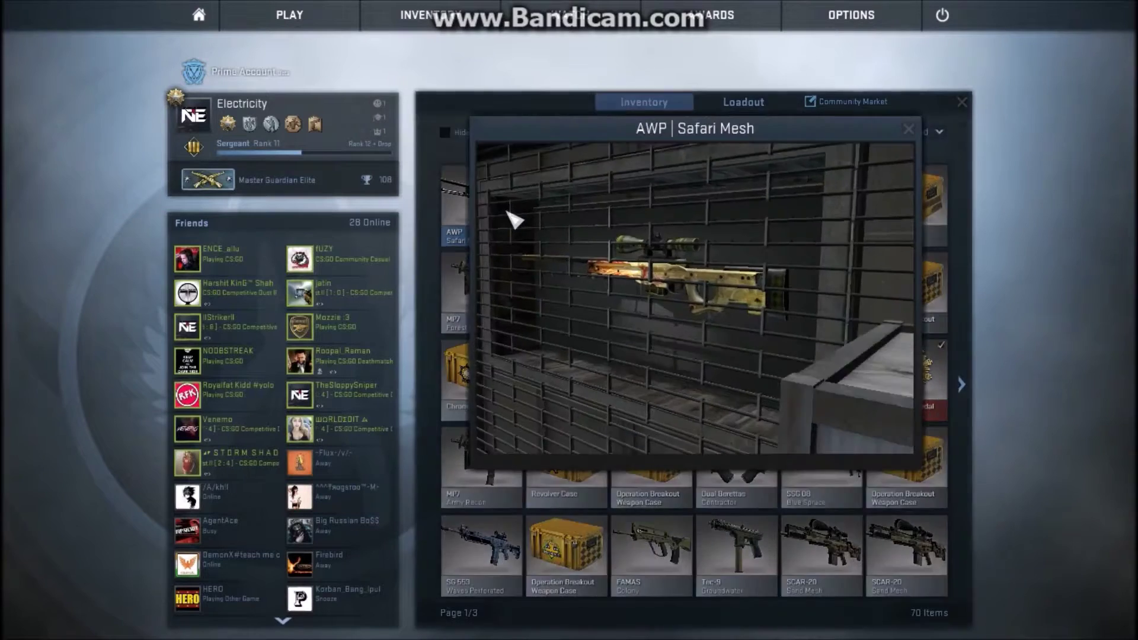